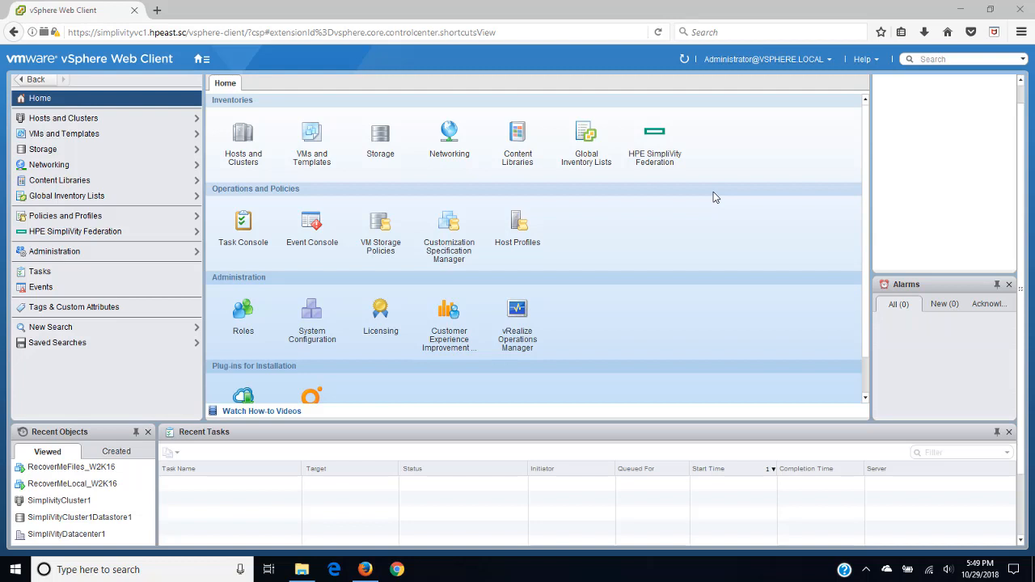
Open SimpliVityCluster1 Standard Backup Policy 1 from the HPE SimpliVity Federation backup policies for editing.
left_click(654, 140)
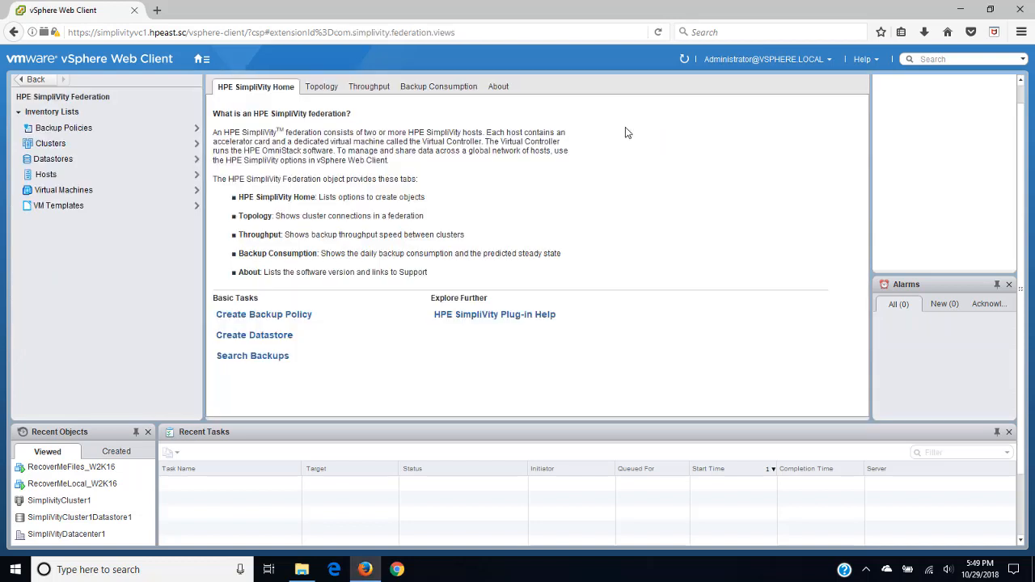
left_click(79, 132)
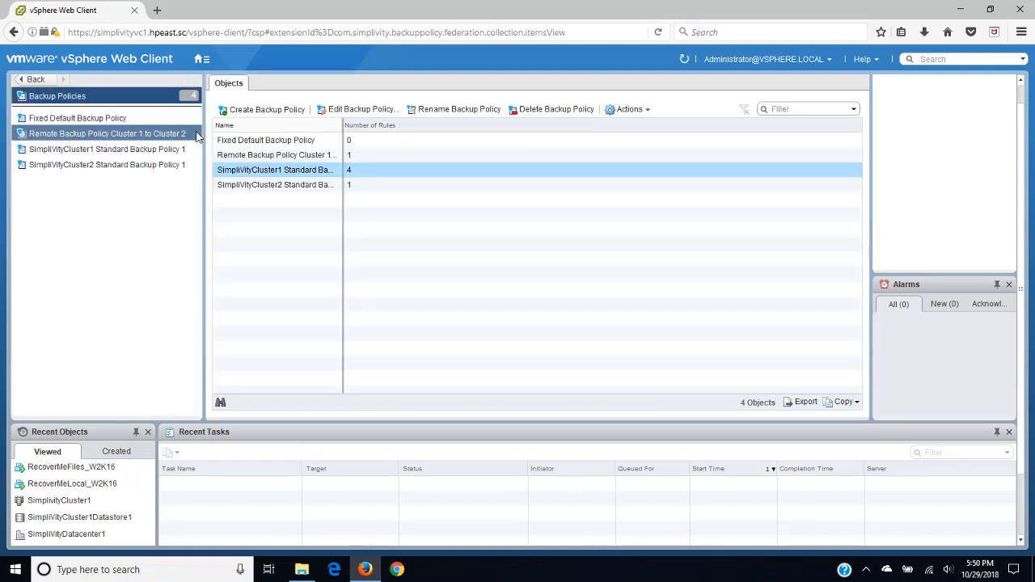
left_click(292, 175)
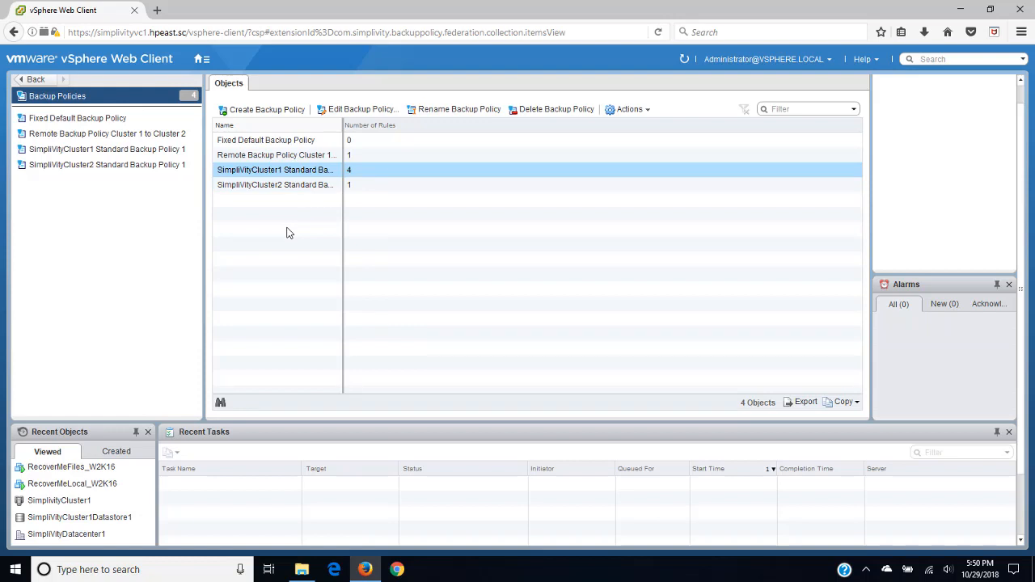
double_click(279, 174)
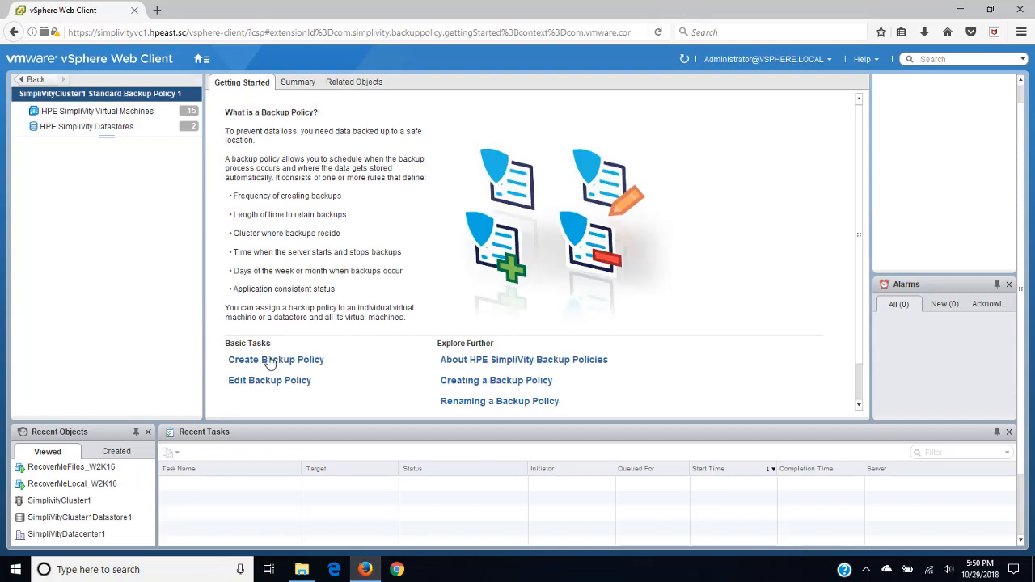
left_click(269, 381)
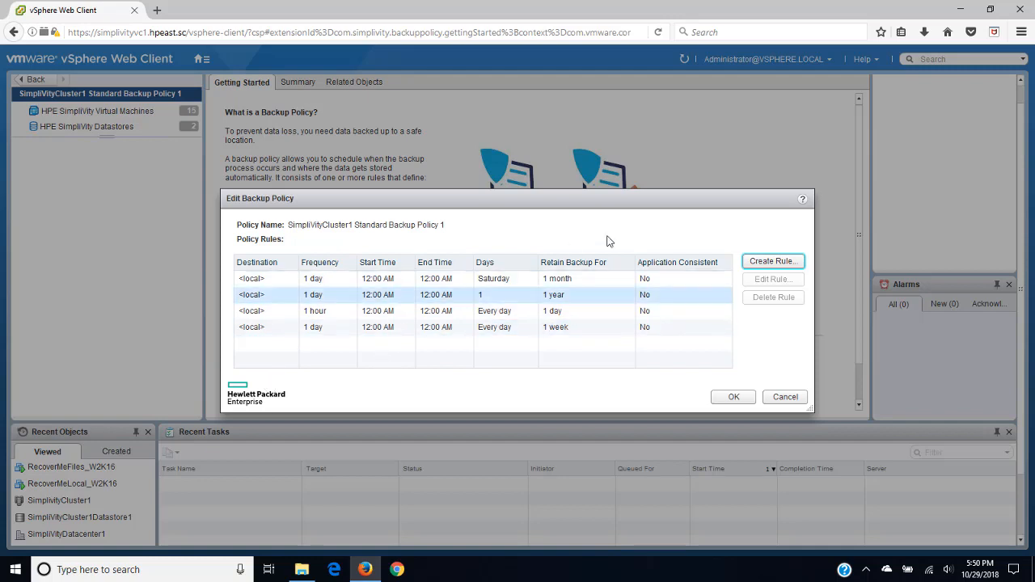
Examine the frequency, retention and destination cluster options for a new policy rule, leaving without creating one.
left_click(773, 262)
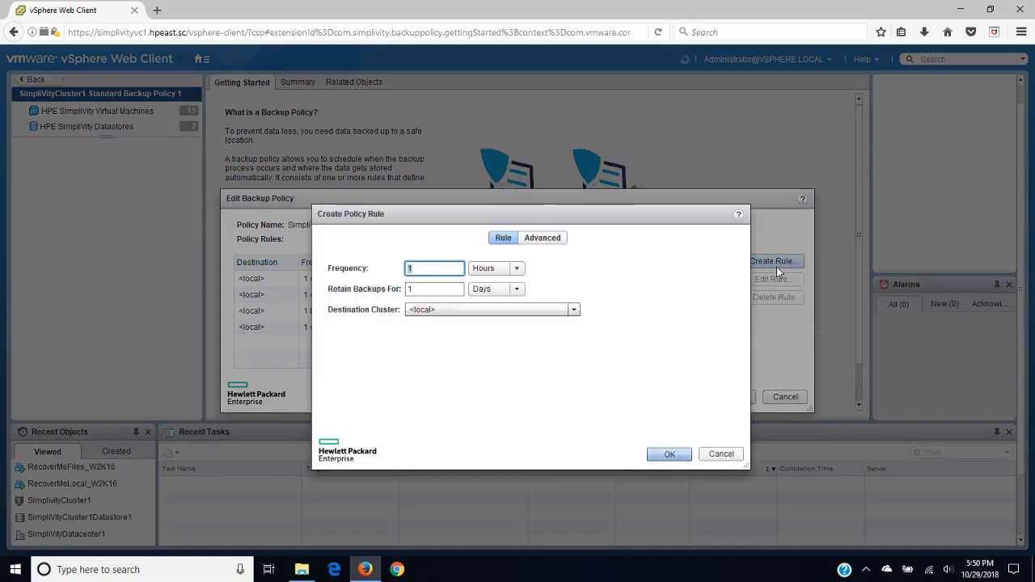
left_click(517, 269)
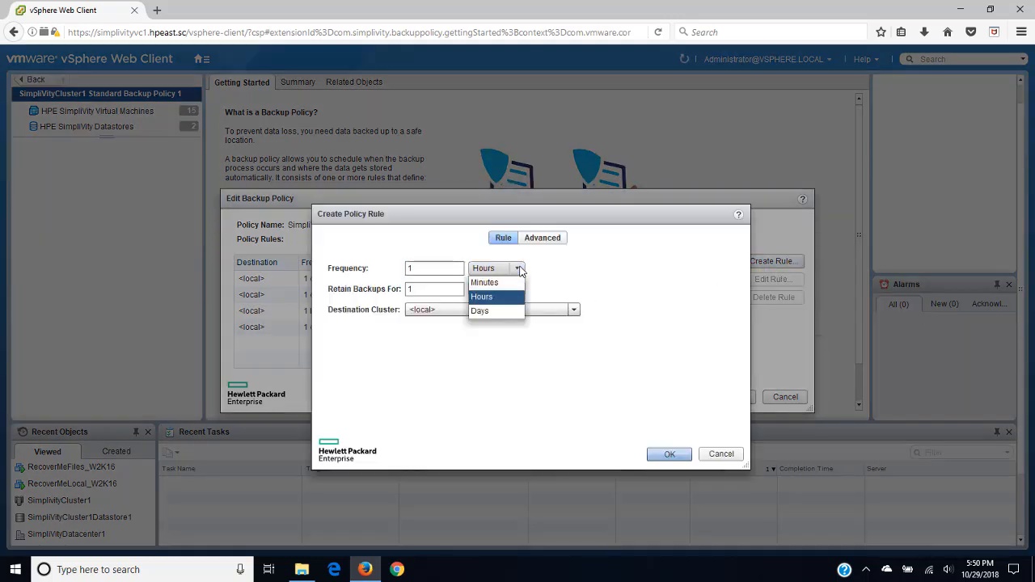
left_click(519, 270)
left_click(518, 291)
left_click(520, 296)
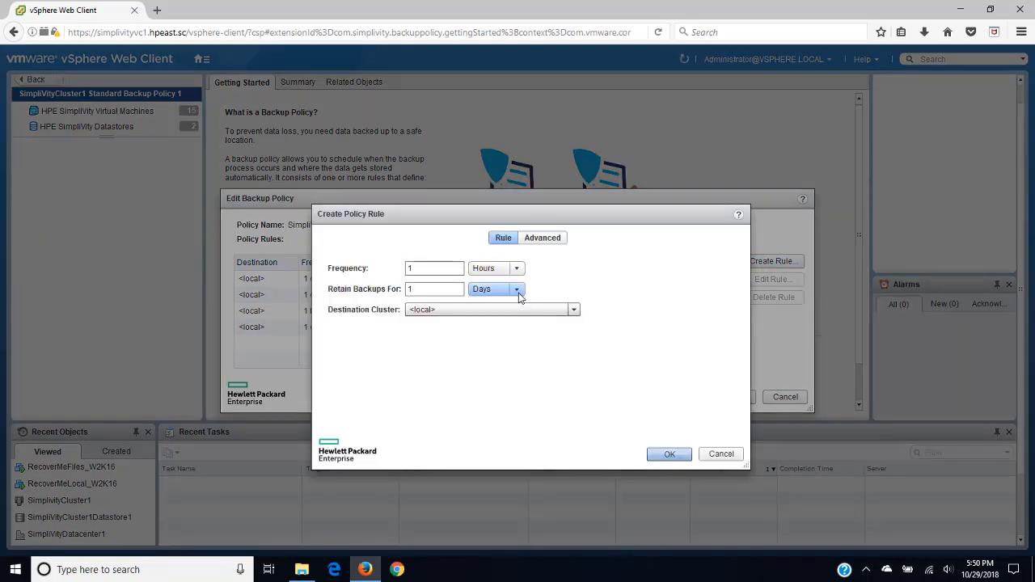
left_click(578, 313)
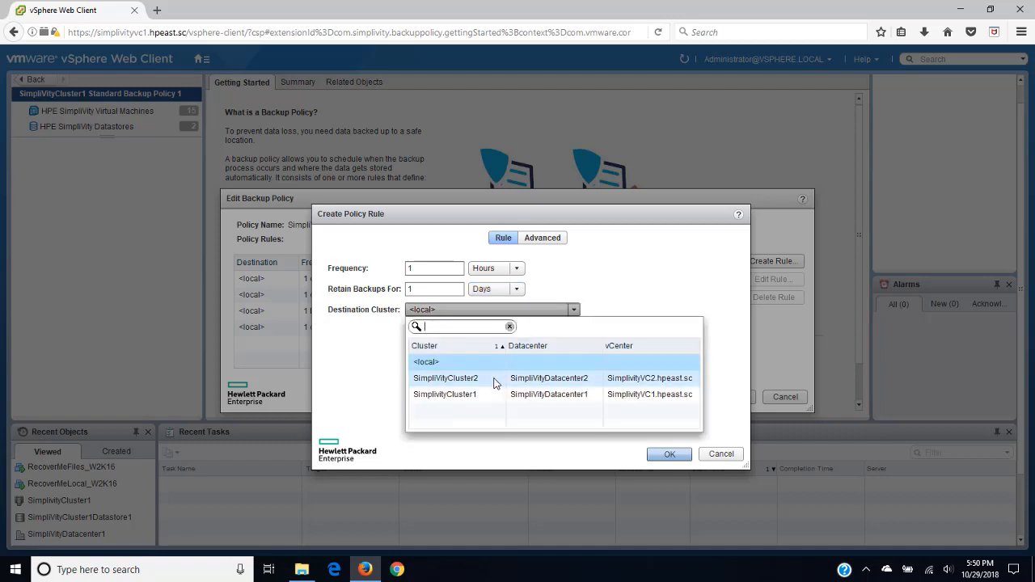
left_click(619, 277)
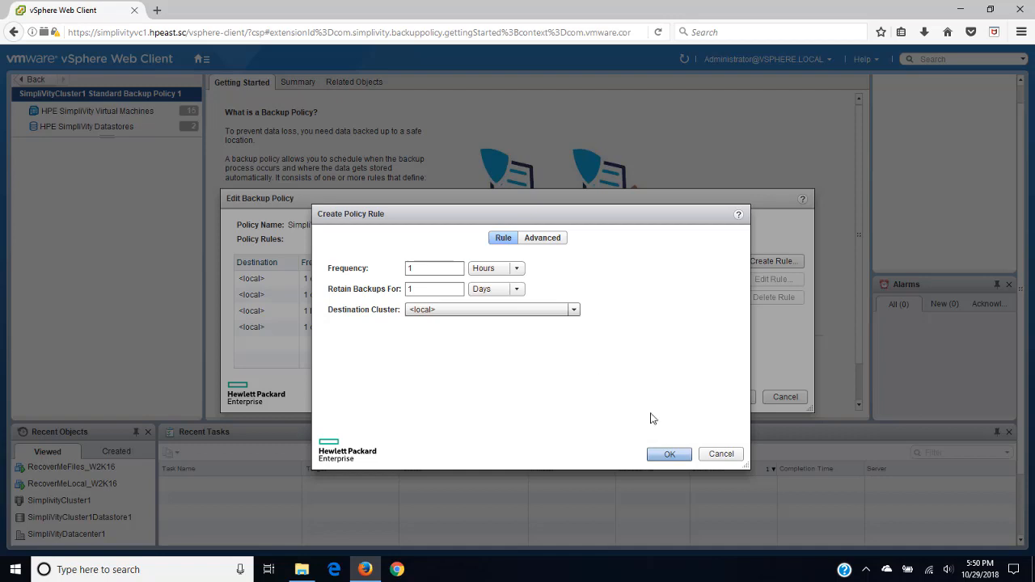
left_click(721, 455)
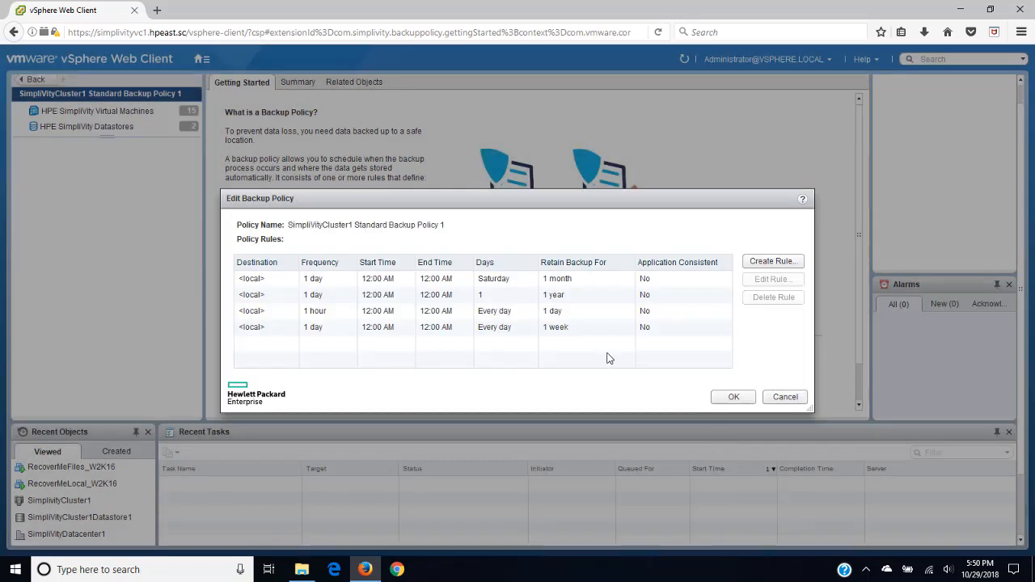
Review the settings of the hourly rule and the every-day rule retained for one week, without changing them.
left_click(465, 315)
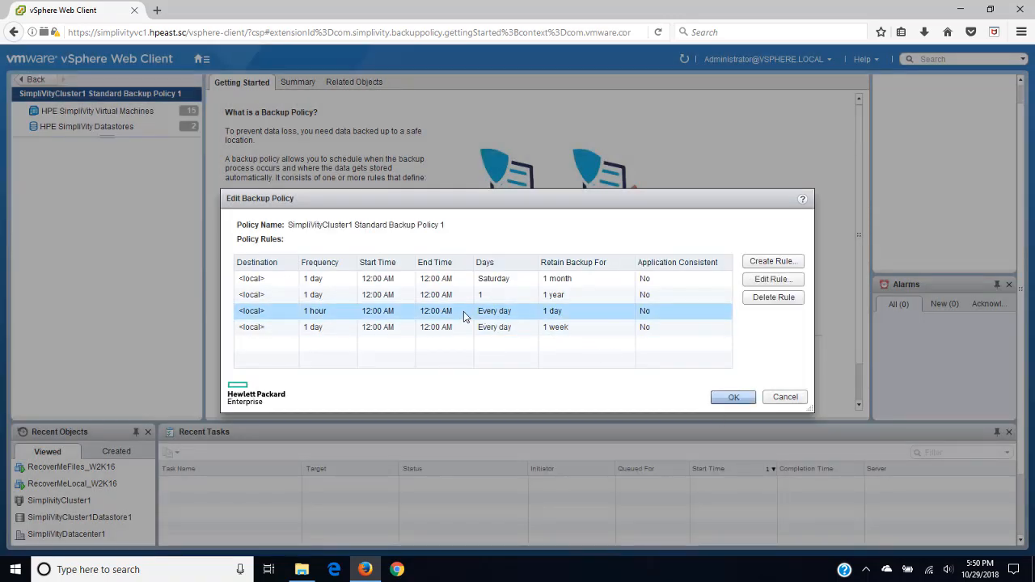
double_click(466, 317)
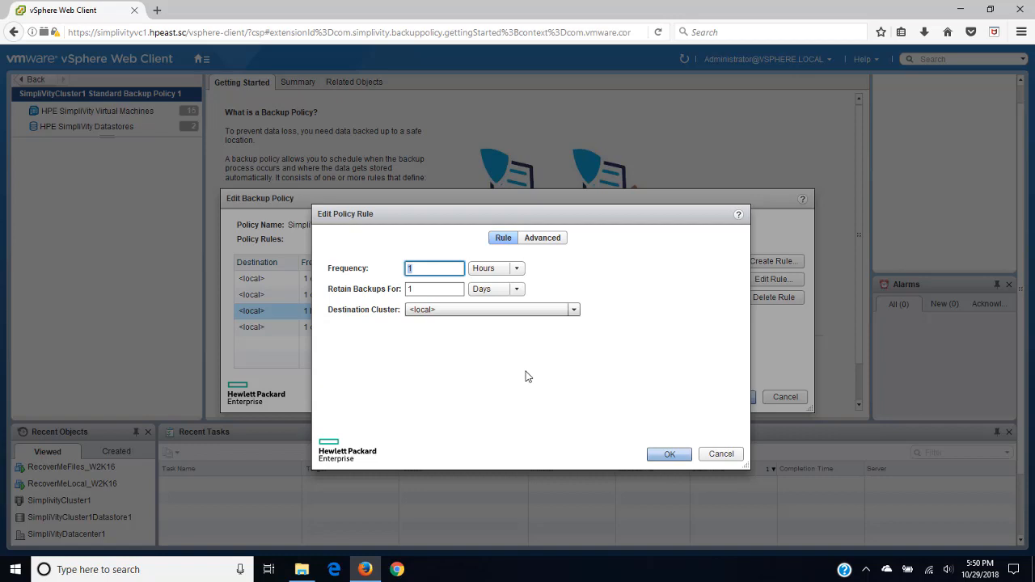
left_click(719, 454)
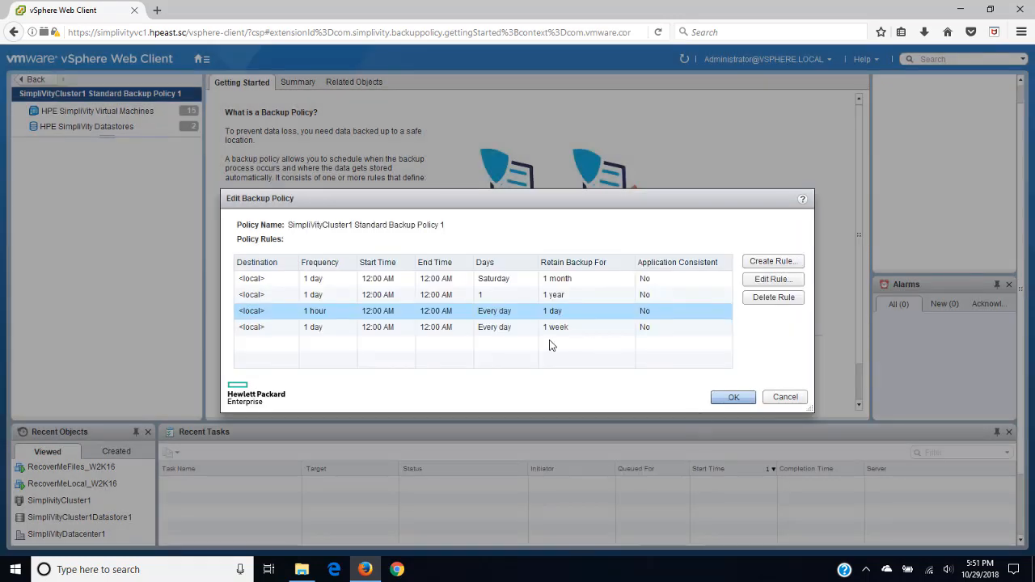
double_click(501, 327)
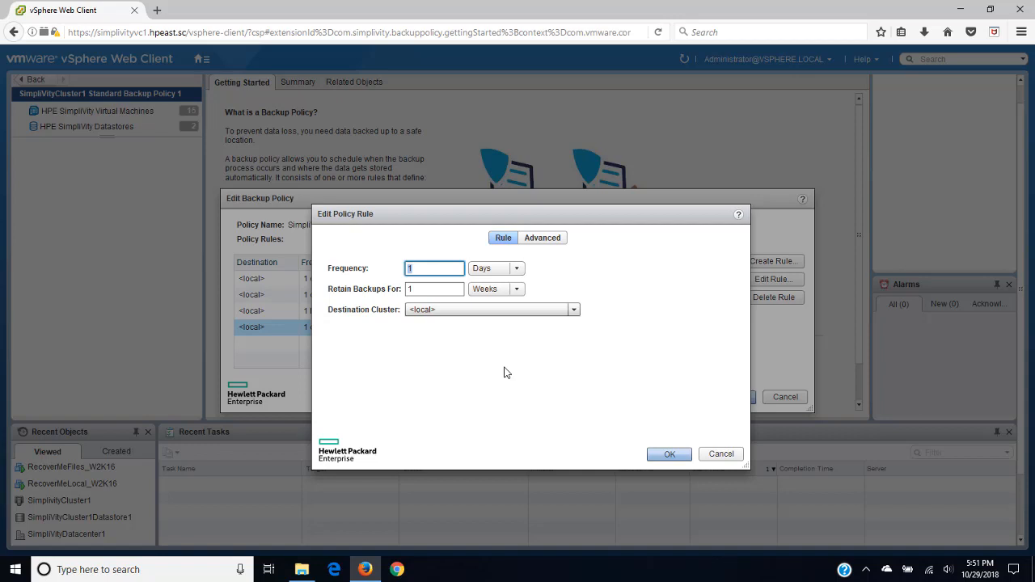
left_click(720, 454)
Open the Saturday rule and review its frequency, retention and available destination clusters.
left_click(491, 280)
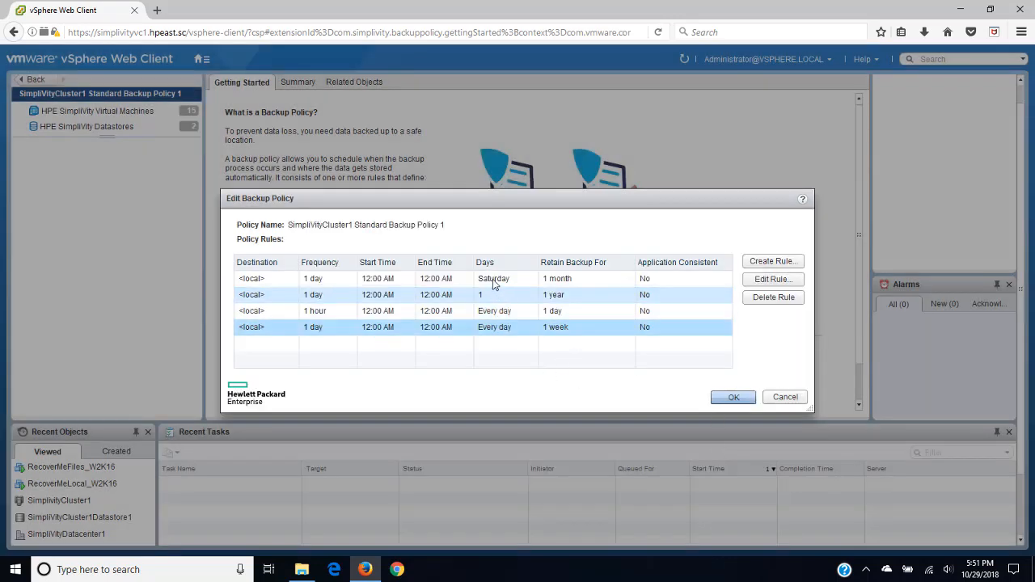
double_click(491, 280)
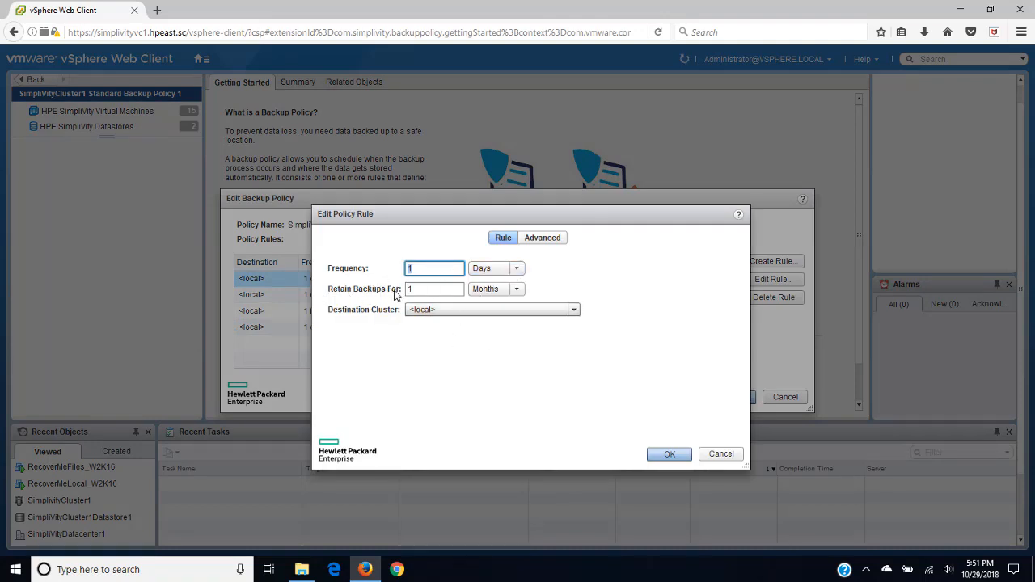
left_click(474, 316)
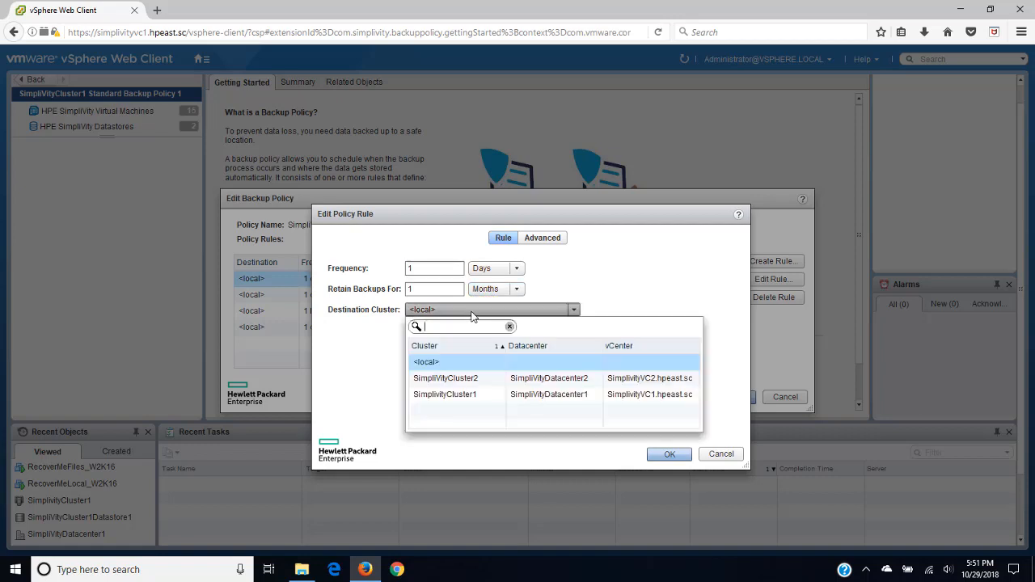
left_click(474, 316)
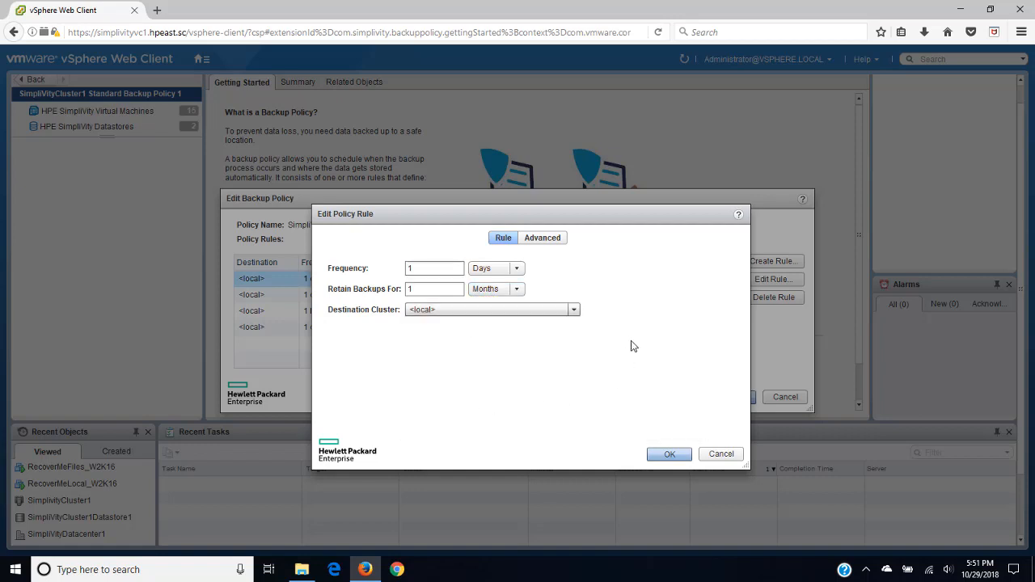
Try the Application Consistent and Microsoft VSS options in the Saturday rule's advanced settings, and discard the edit.
left_click(542, 239)
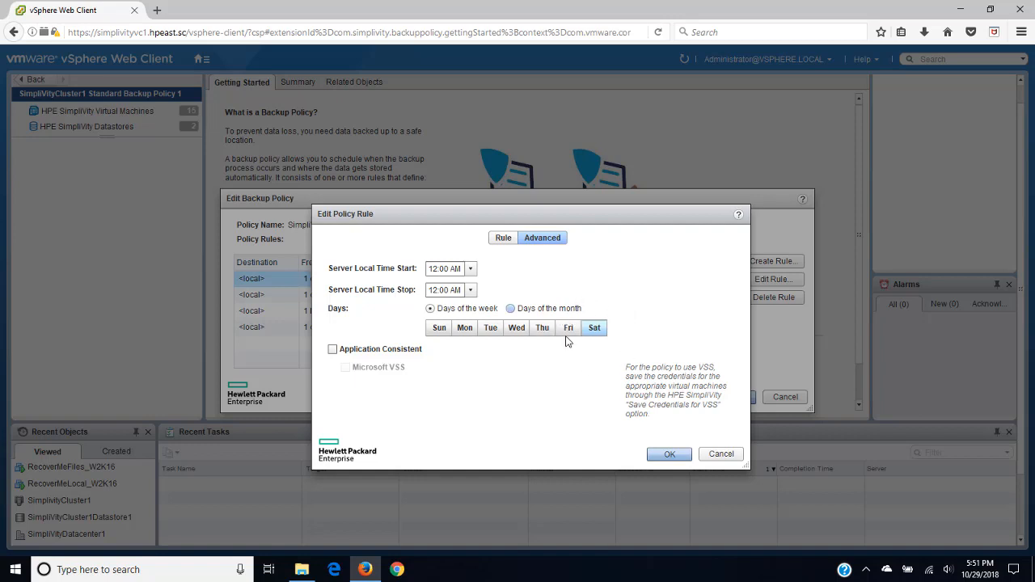
left_click(332, 348)
left_click(345, 368)
left_click(345, 368)
left_click(332, 349)
left_click(721, 453)
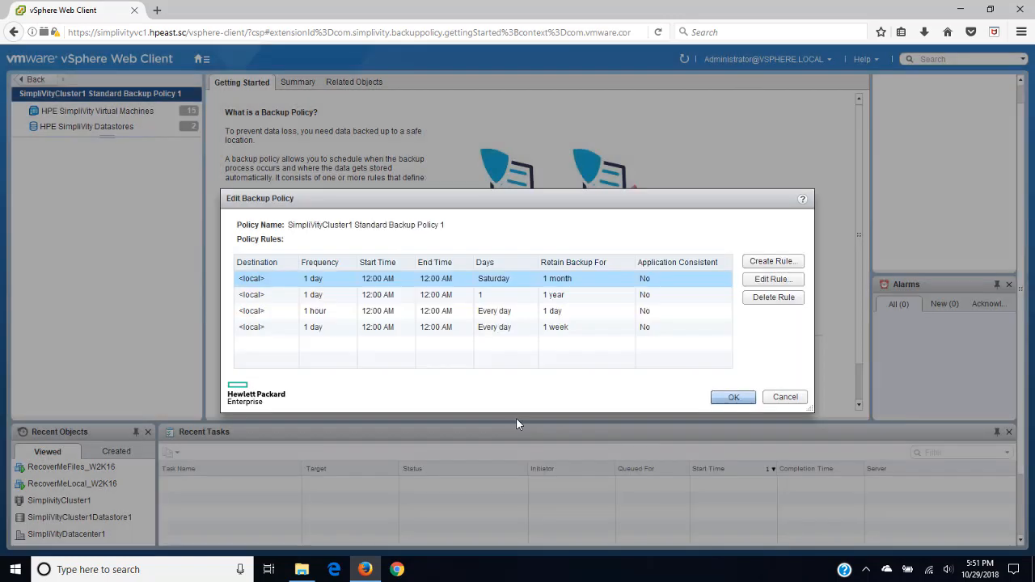
Review the basic and advanced day-of-month settings of the rule retained for one year, and close it unchanged.
double_click(482, 296)
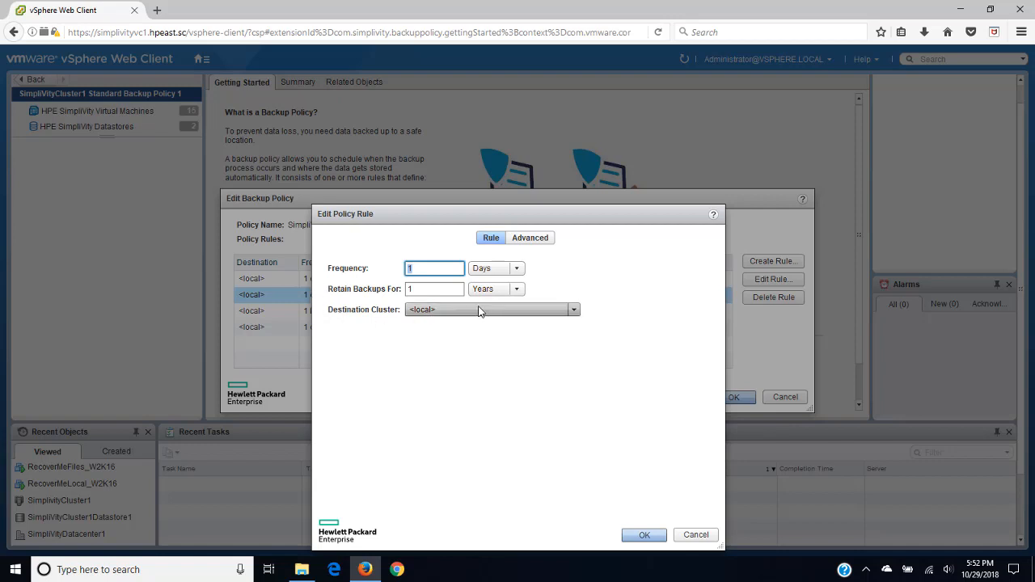
left_click(532, 239)
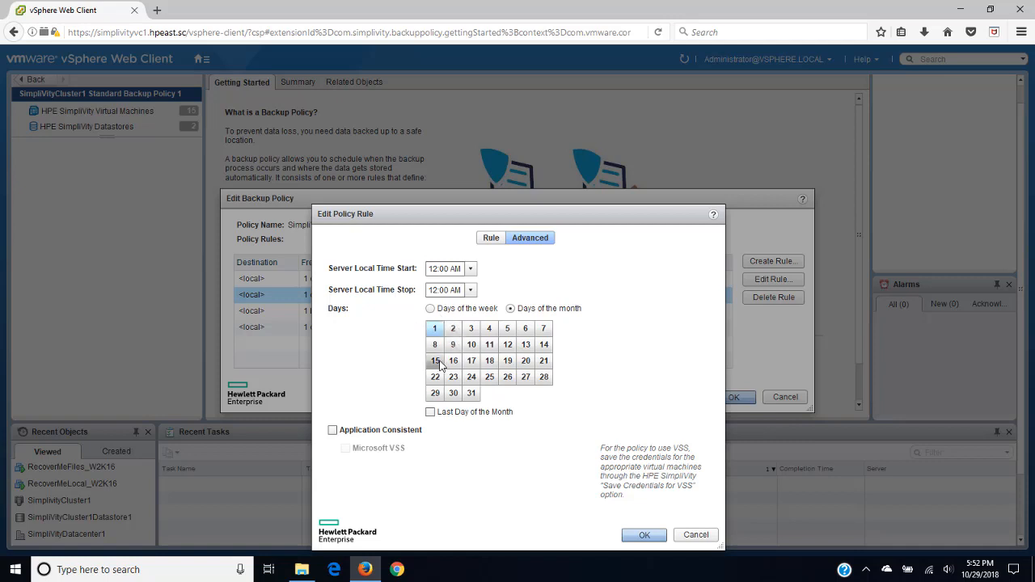
left_click(694, 536)
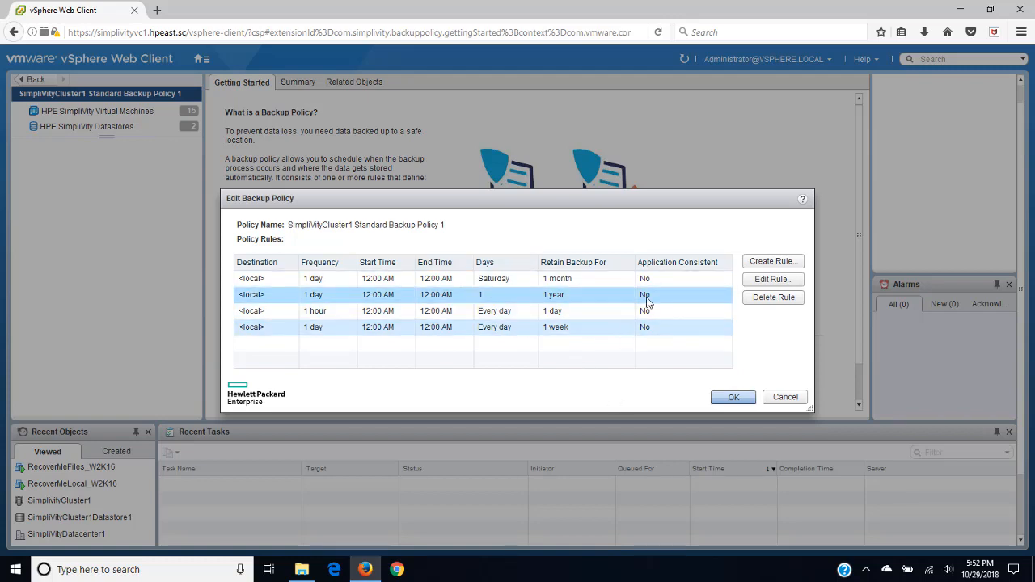
Check the destination clusters offered for a new policy rule, and leave the backup policy editor without saving.
left_click(763, 263)
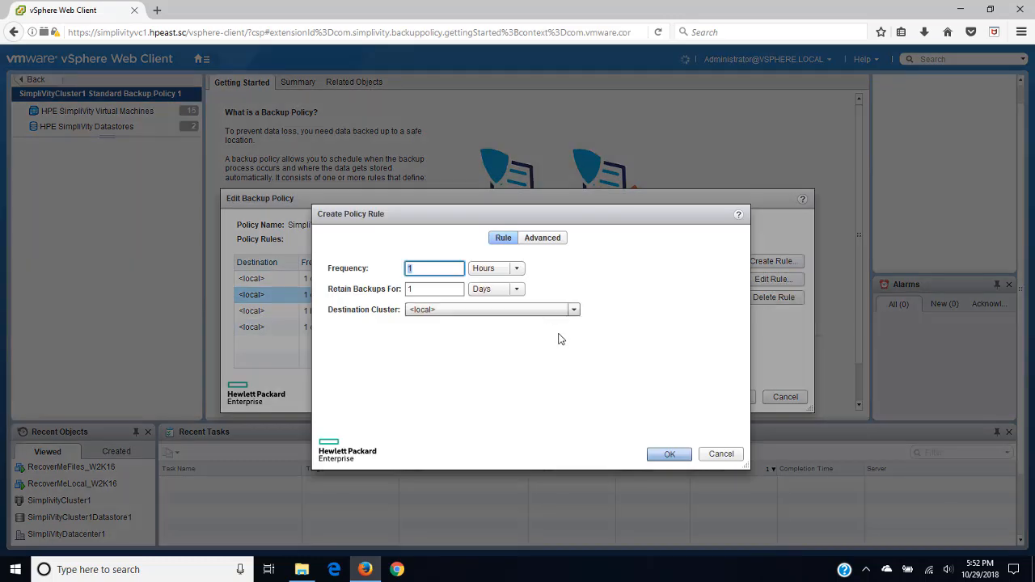
left_click(576, 311)
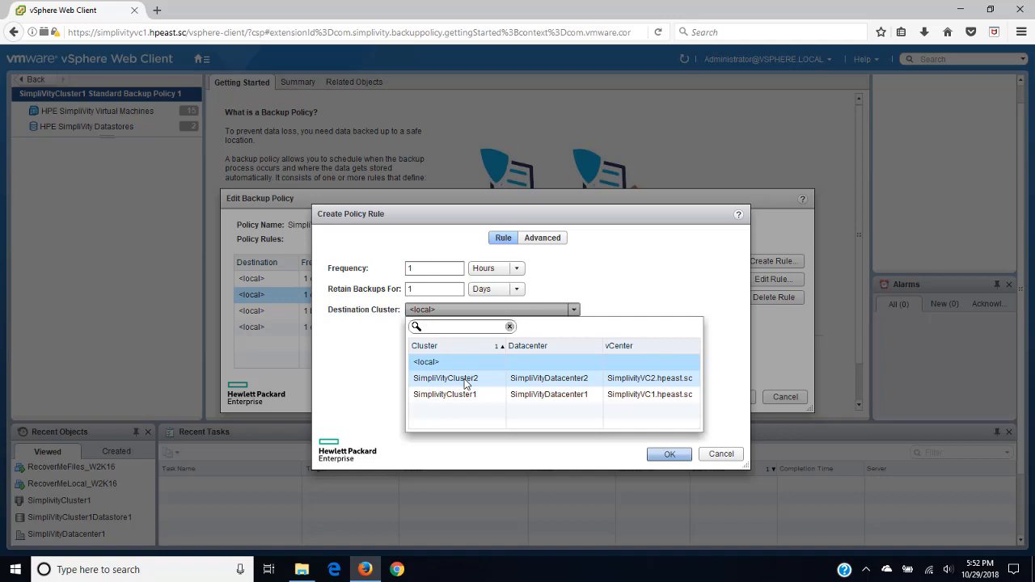
left_click(578, 311)
left_click(712, 455)
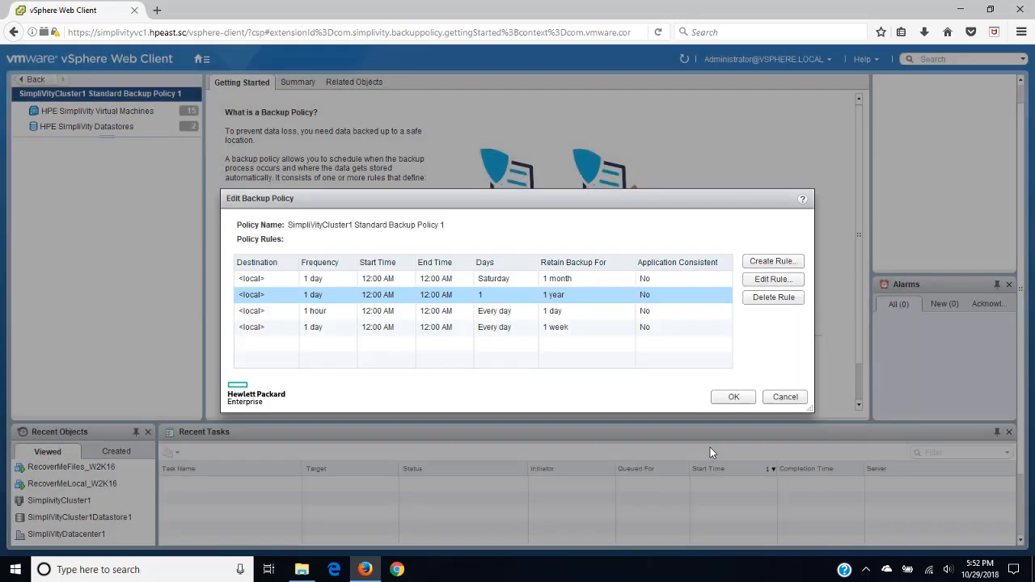
left_click(779, 399)
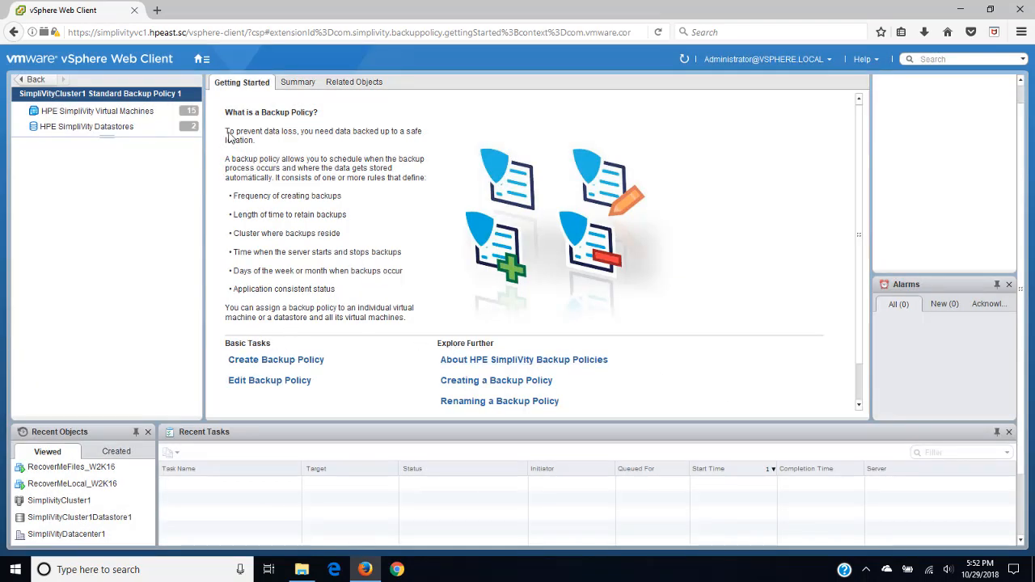
Open the default backup policy setting for SimpliVityCluster1Datastore1 from the storage inventory.
left_click(202, 60)
left_click(241, 89)
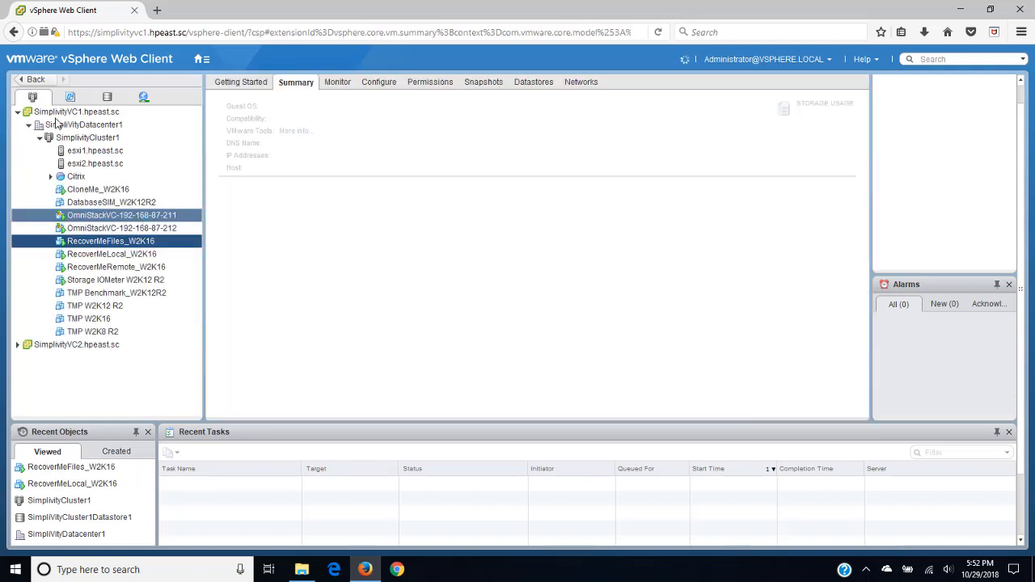
left_click(107, 98)
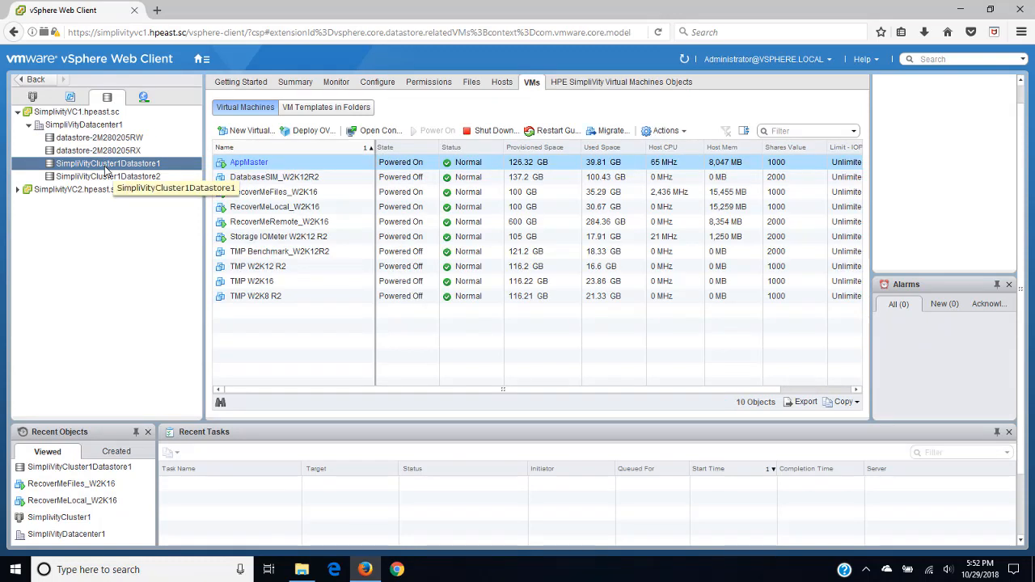
right_click(105, 168)
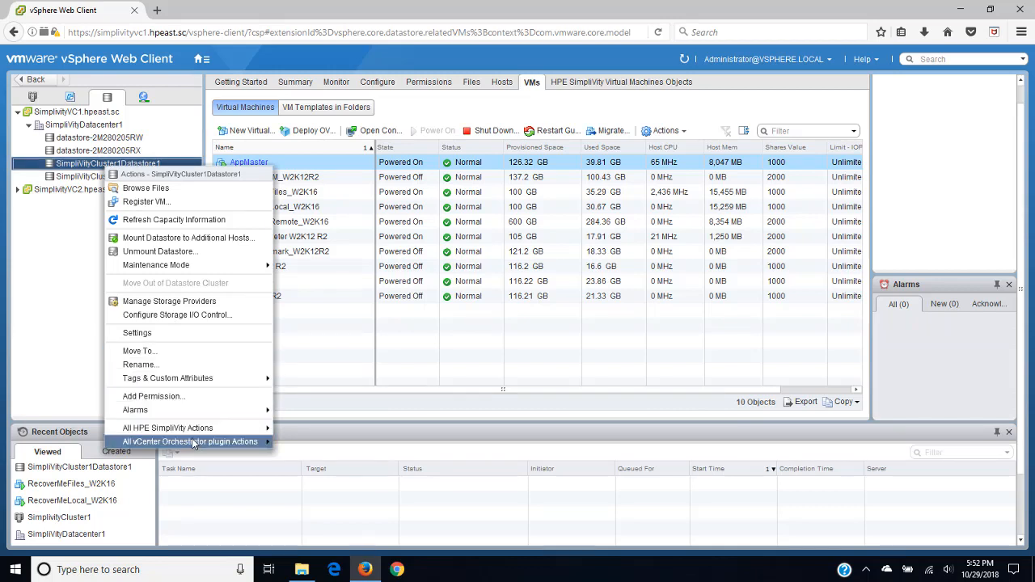
mouse_move(193, 431)
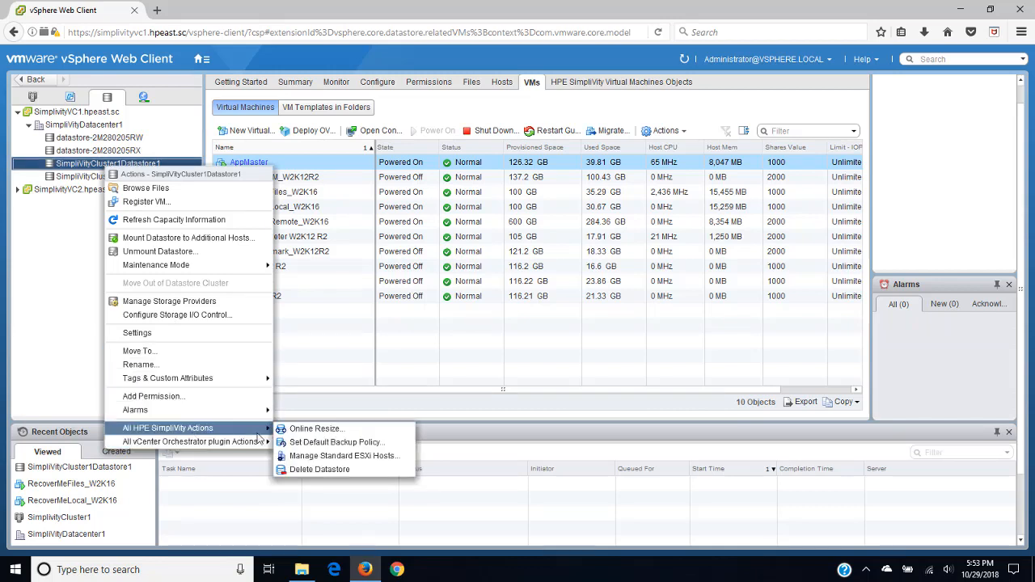
left_click(318, 443)
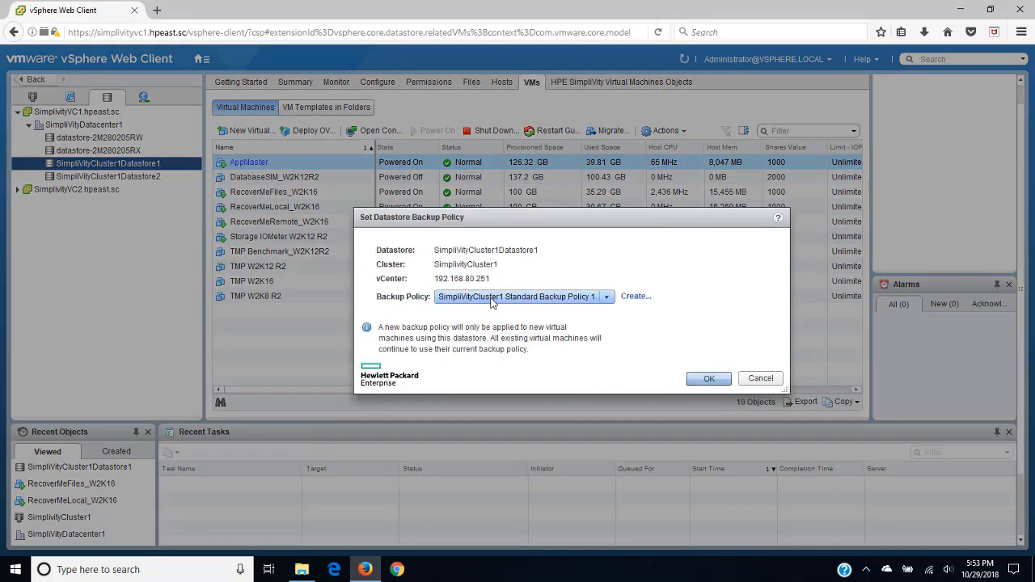
Review the datastore's selectable backup policies and the form for creating a new one, and cancel without changes.
left_click(607, 297)
left_click(606, 297)
left_click(632, 296)
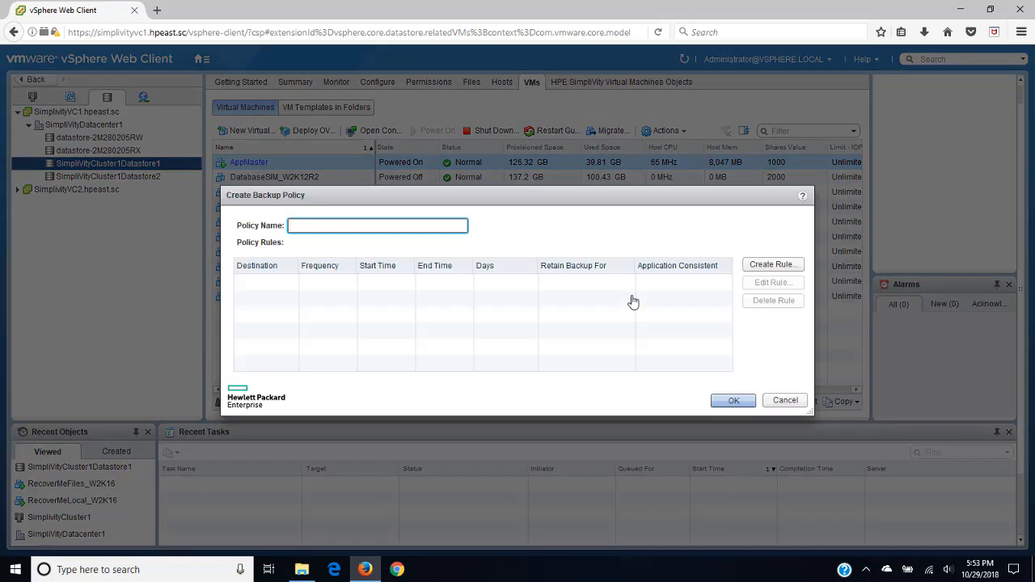
left_click(774, 401)
left_click(759, 379)
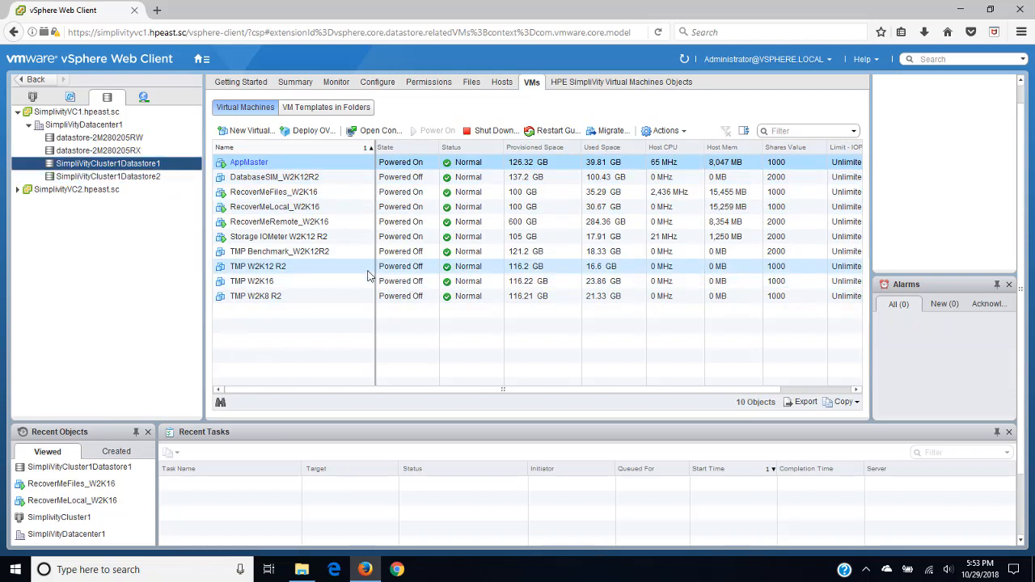
Check the backup policy assignment of the virtual machine RecoverMeFiles_W2K16 in its SimpliVity actions, and cancel without changes.
left_click(33, 96)
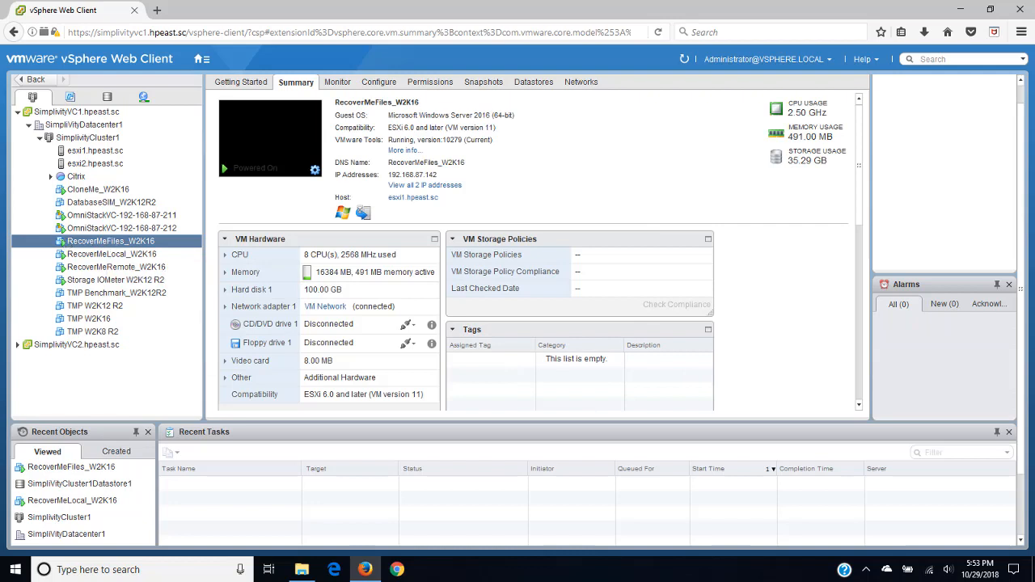
right_click(113, 241)
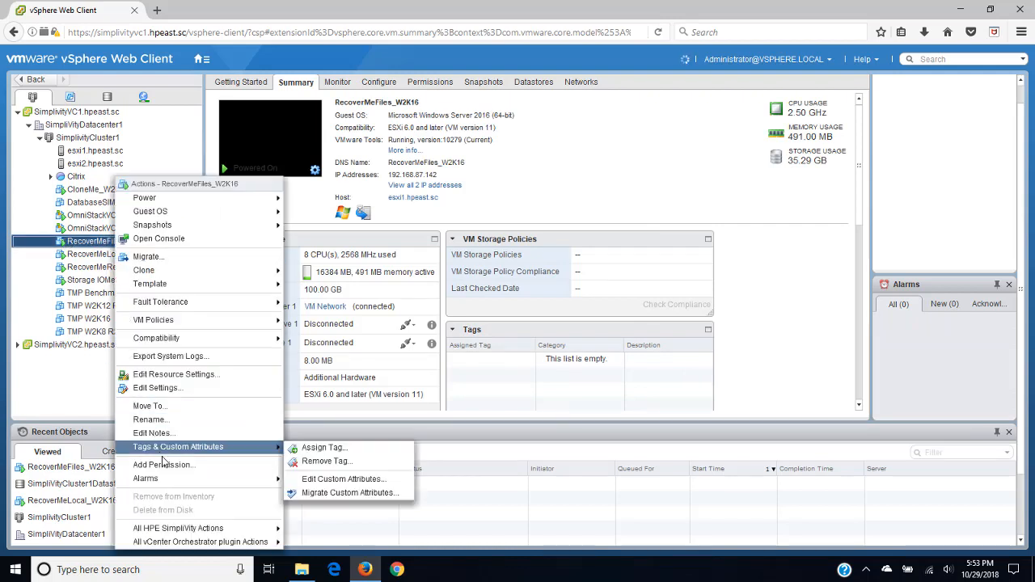
mouse_move(188, 531)
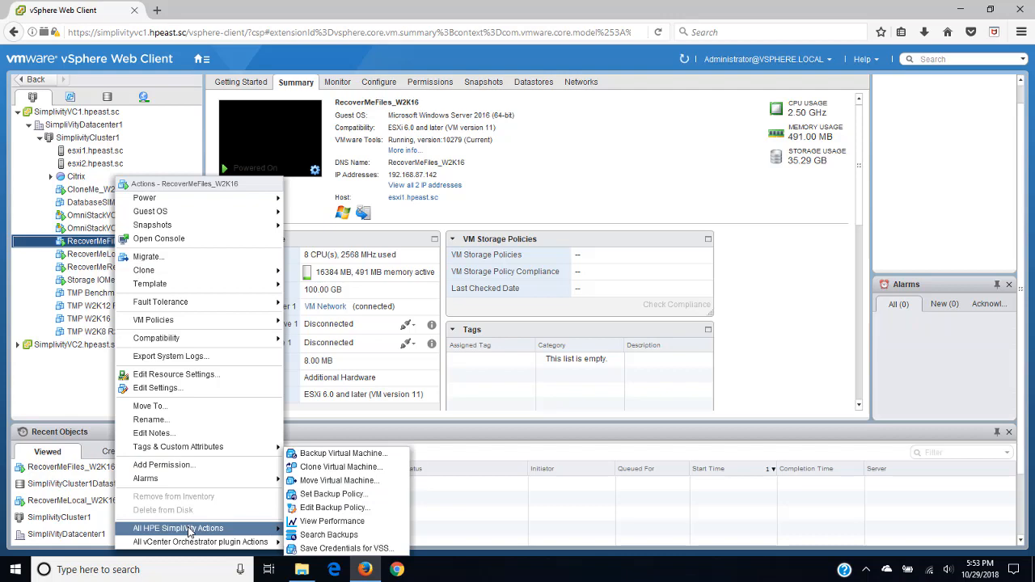
left_click(344, 495)
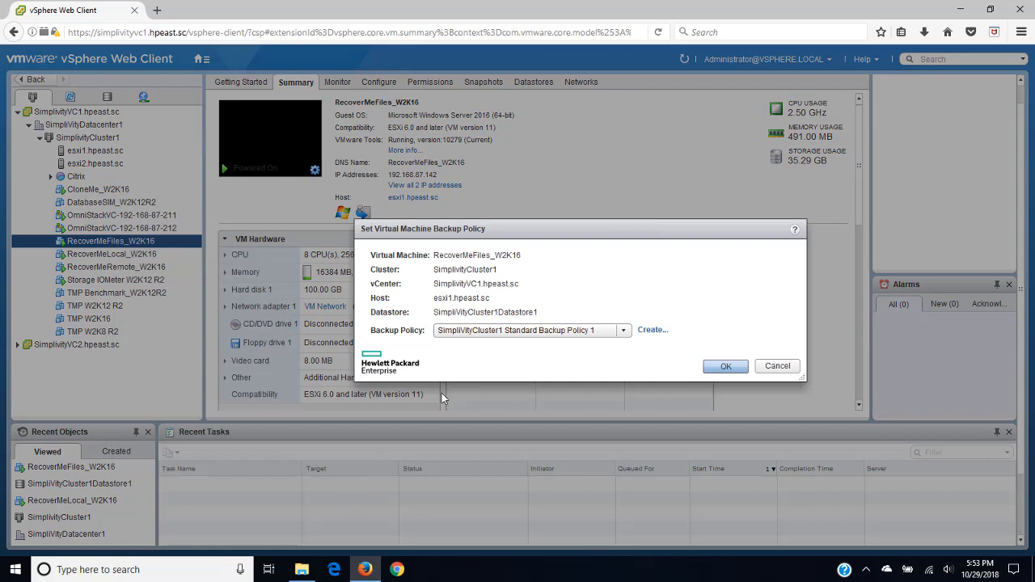
left_click(776, 368)
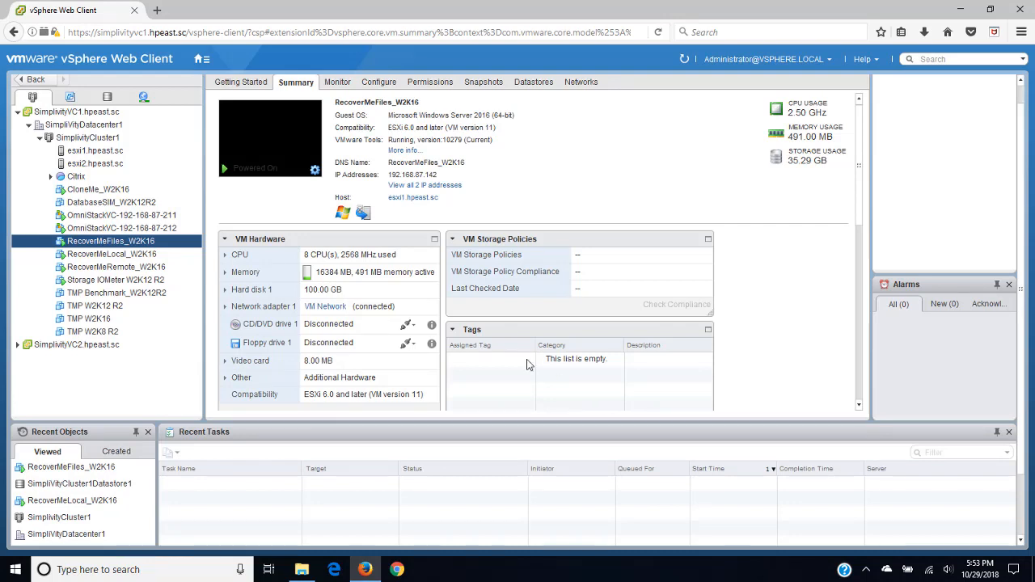
Open the RecoverMeFiles_W2K16 console and delete the Do Not Loose text file from the My Important Files folder.
left_click(261, 148)
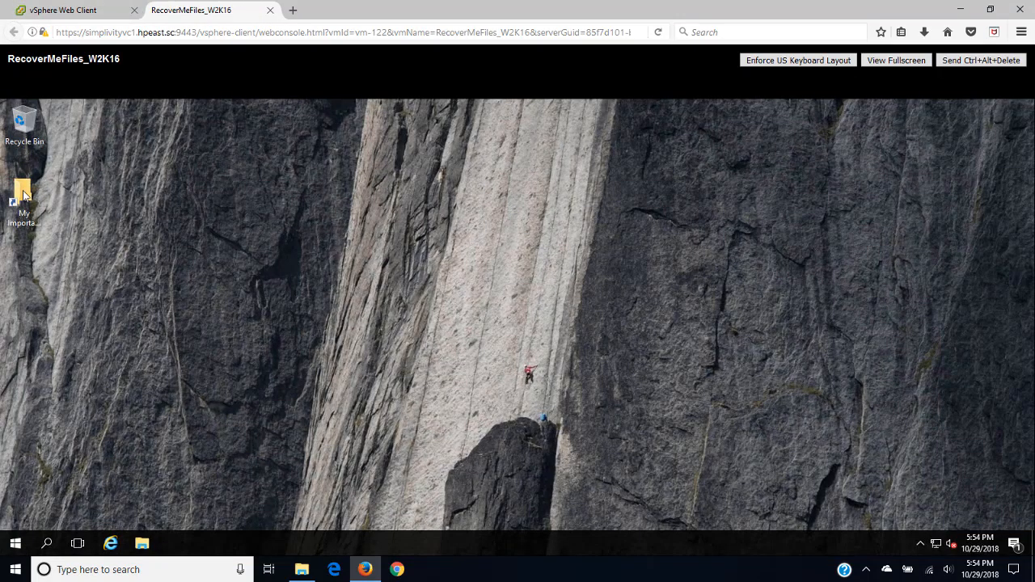
double_click(24, 194)
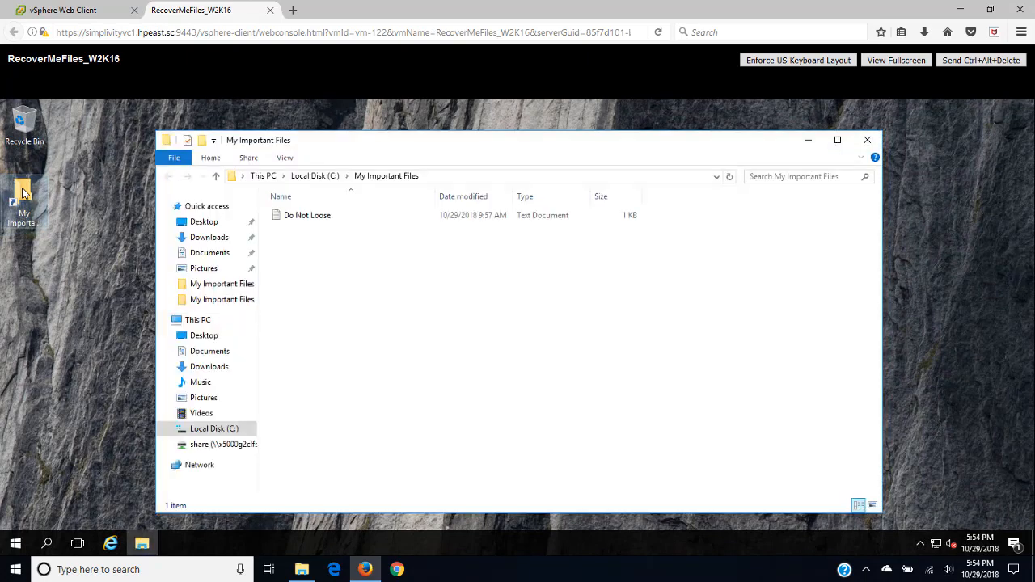
left_click(302, 218)
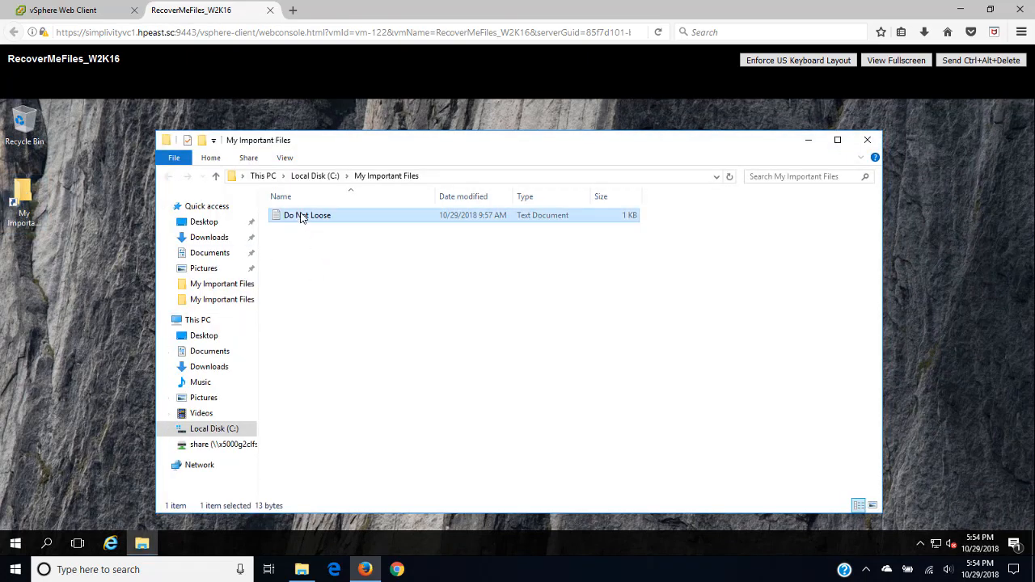
right_click(301, 218)
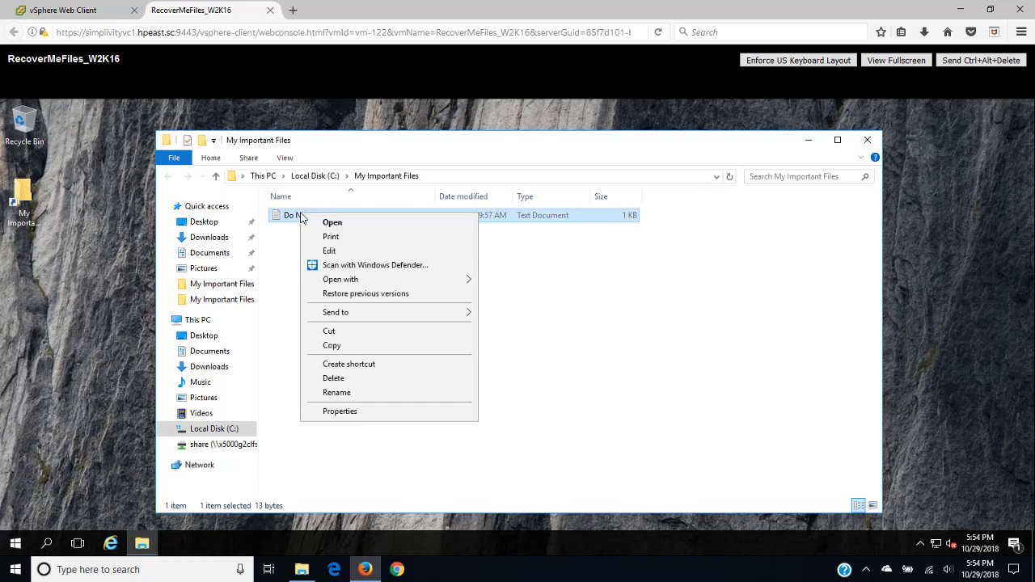
left_click(349, 381)
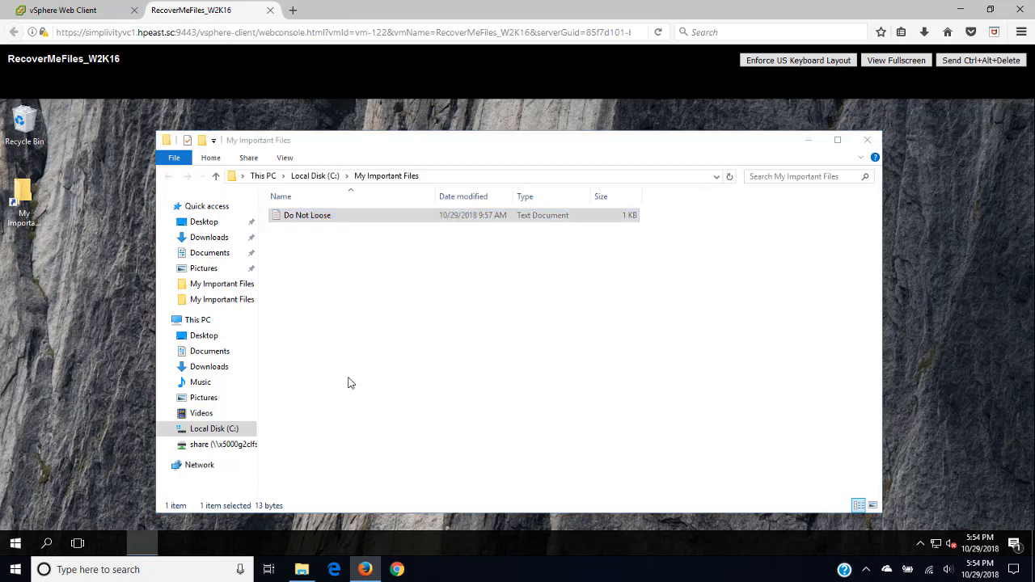
Empty the virtual machine's Recycle Bin, confirming permanent deletion, and display its drives in This PC.
left_click(24, 122)
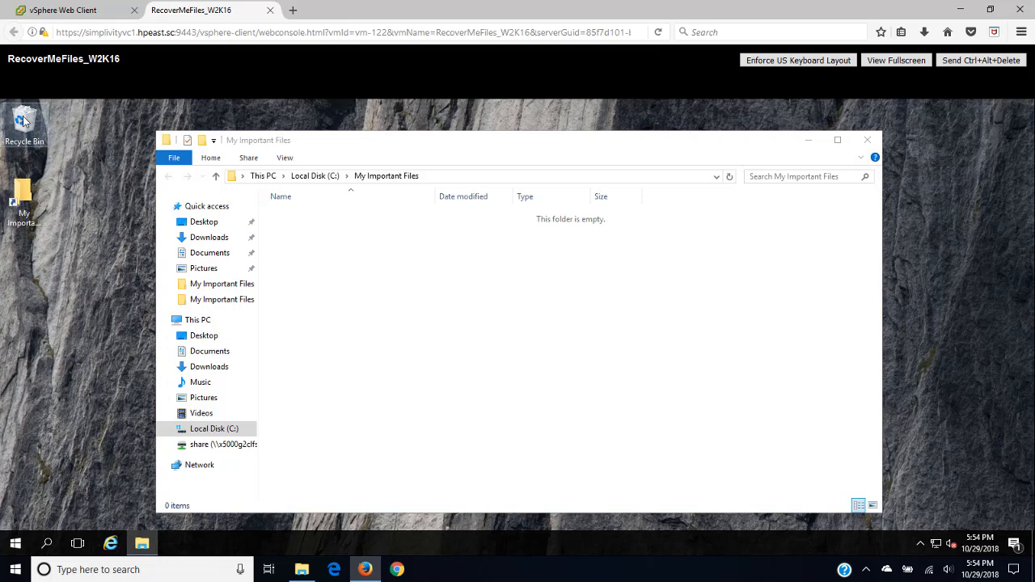
right_click(24, 121)
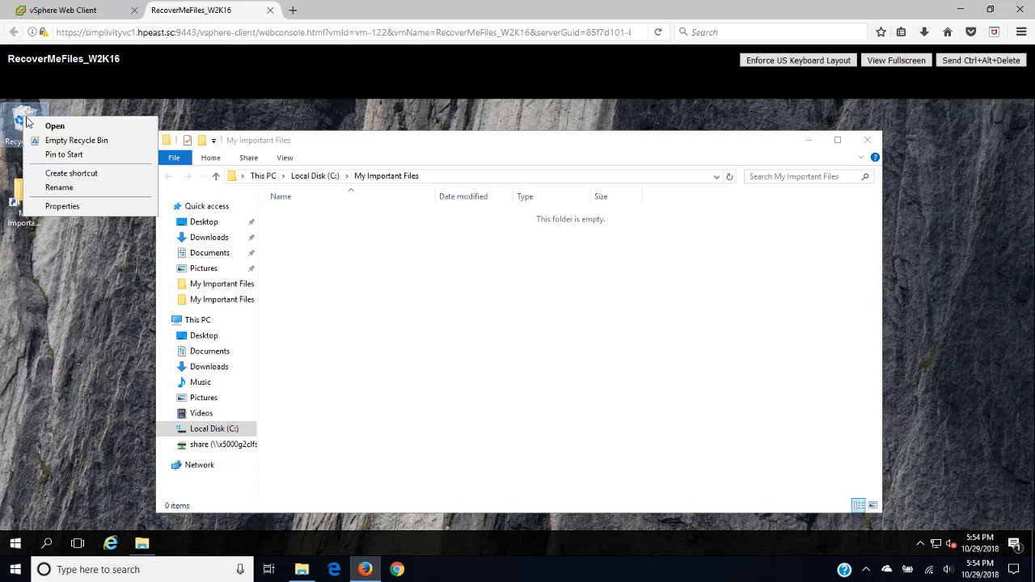
left_click(69, 141)
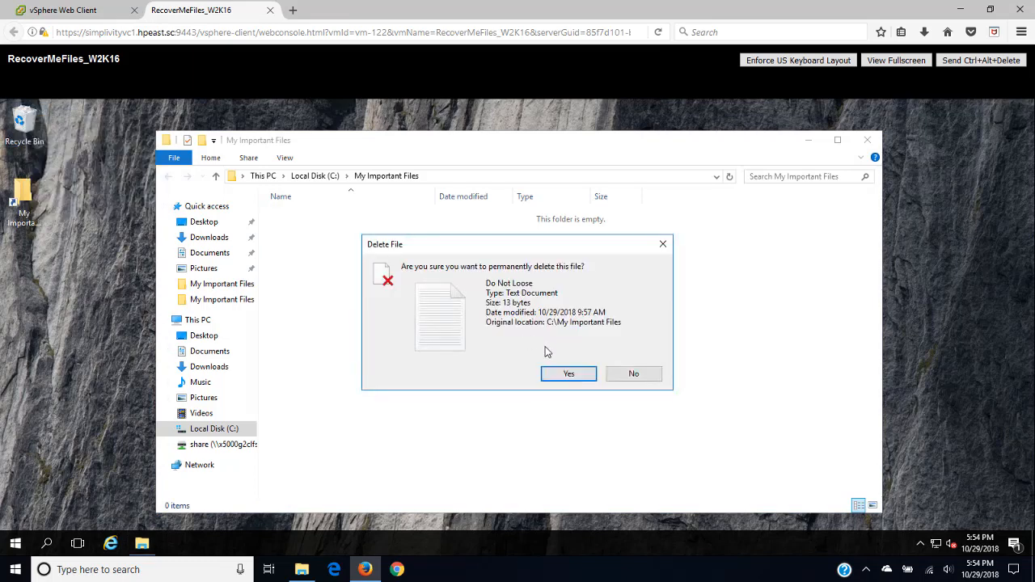
left_click(570, 376)
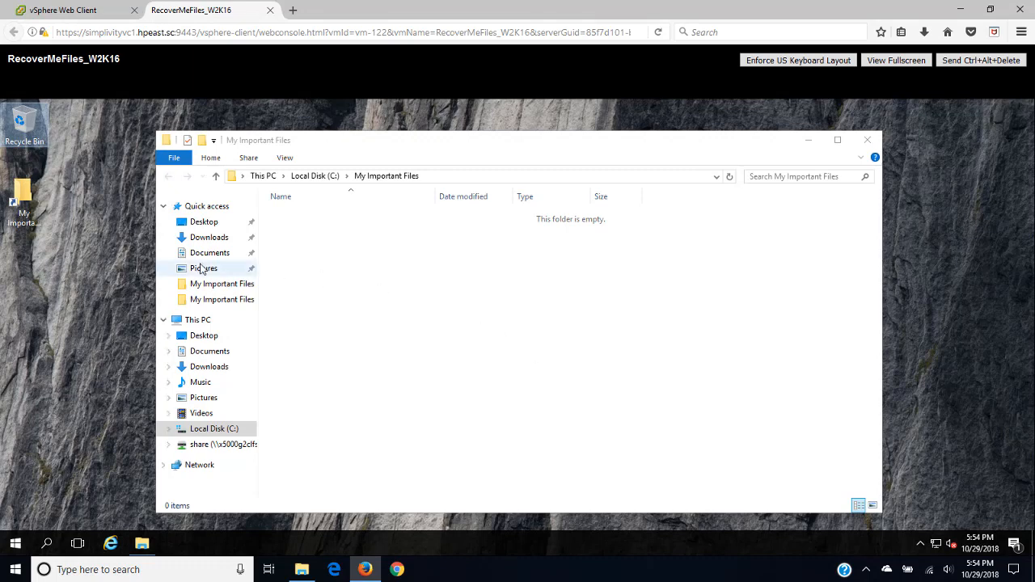
left_click(197, 320)
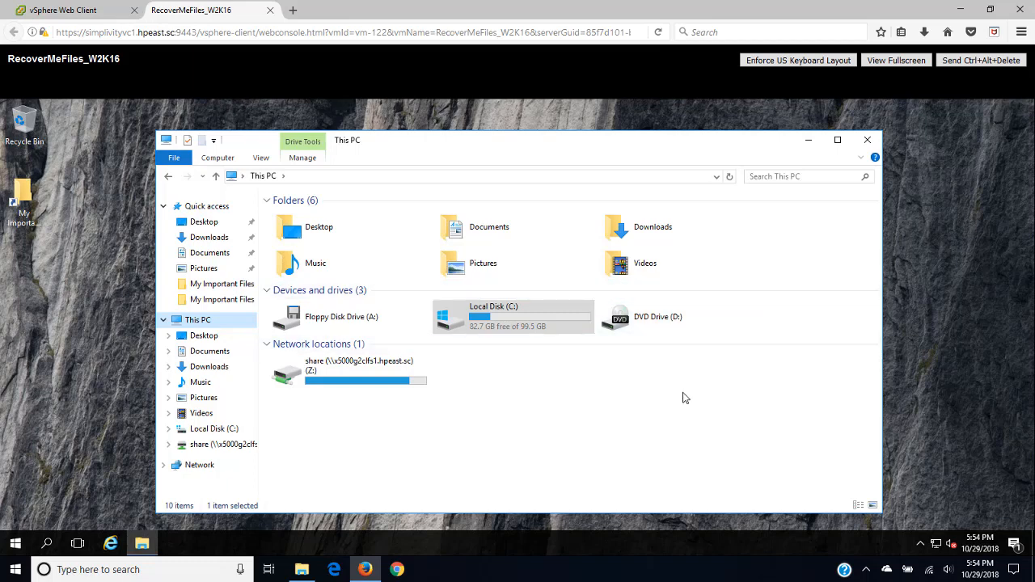
Return to the vSphere Web Client and look through the HPE SimpliVity backups listed for SimplivityCluster1.
left_click(69, 10)
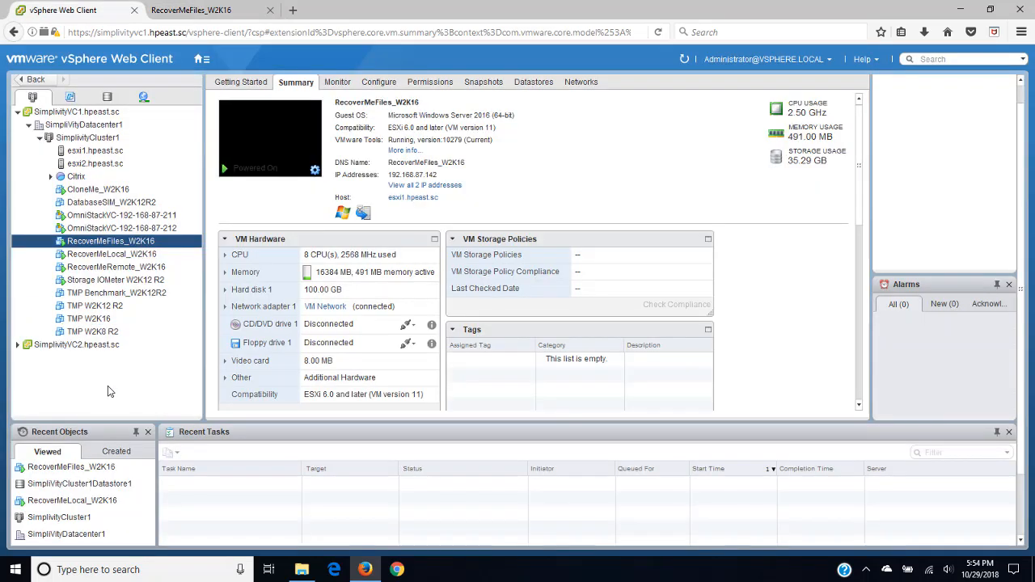
left_click(97, 140)
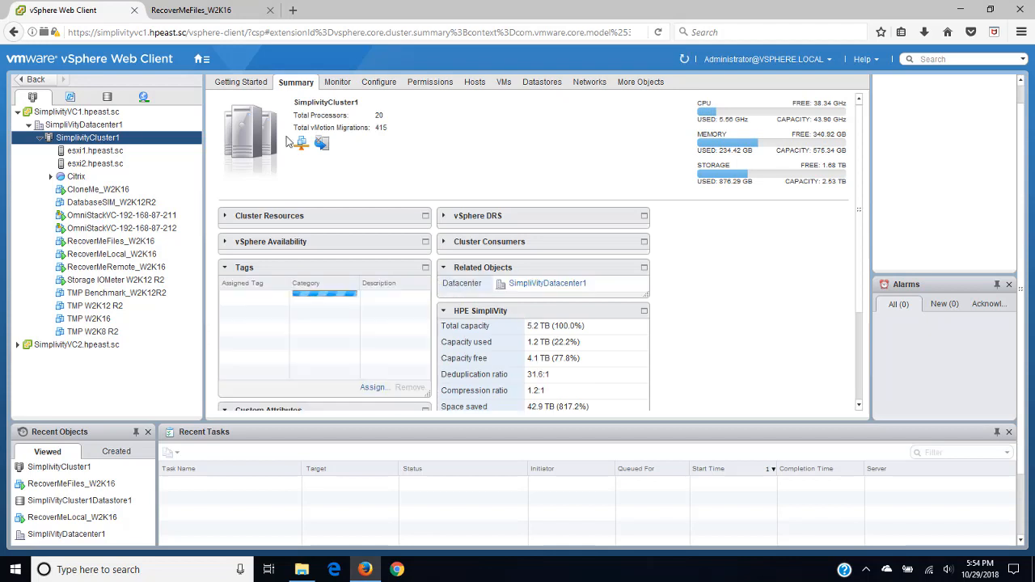
left_click(372, 84)
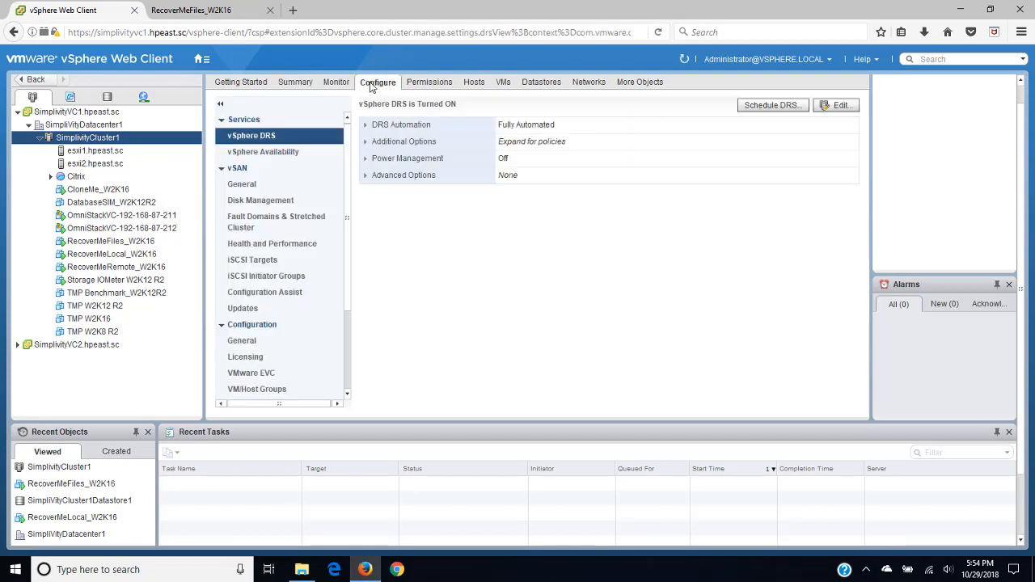
scroll(356, 186, "down", 3)
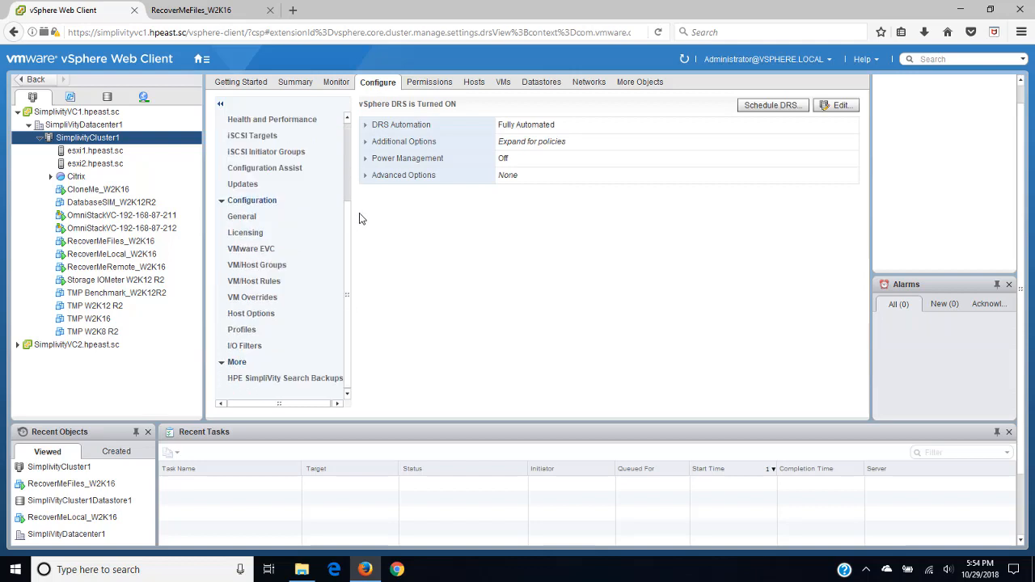
left_click(249, 378)
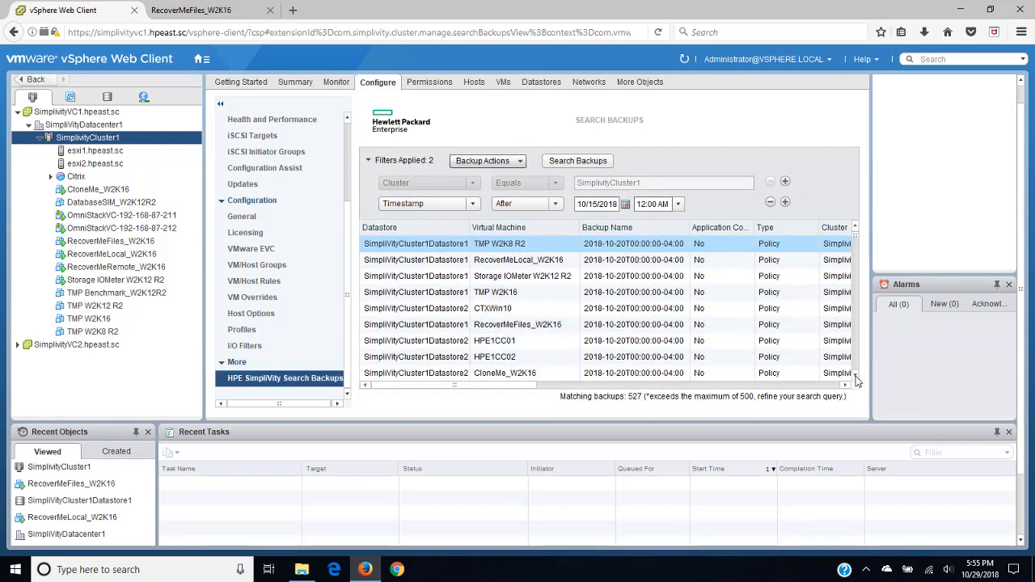
scroll(856, 379, "down", 5)
scroll(856, 379, "down", 8)
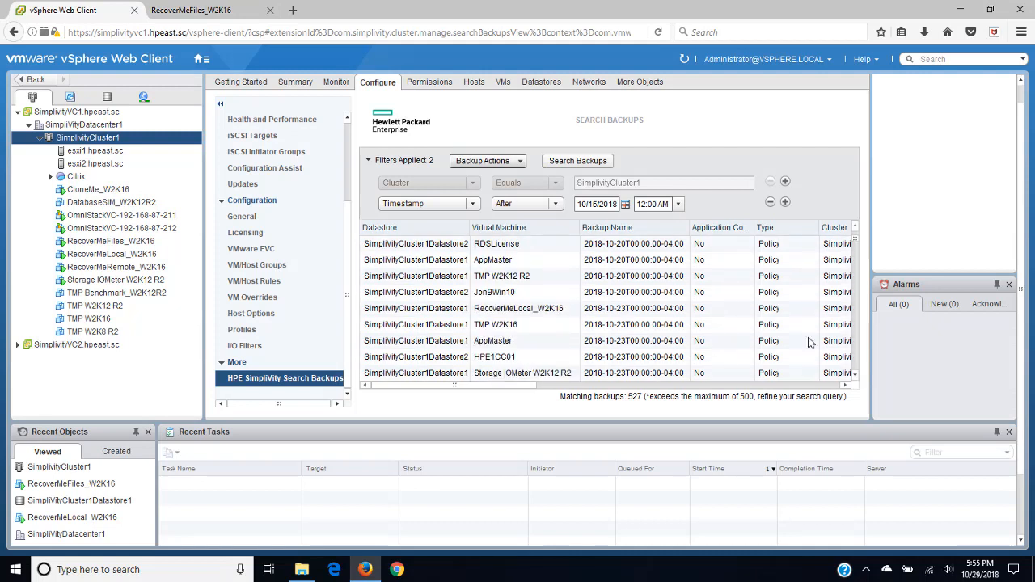
Add another filter row to the backup search, review the properties it offers, and remove the row.
left_click(785, 203)
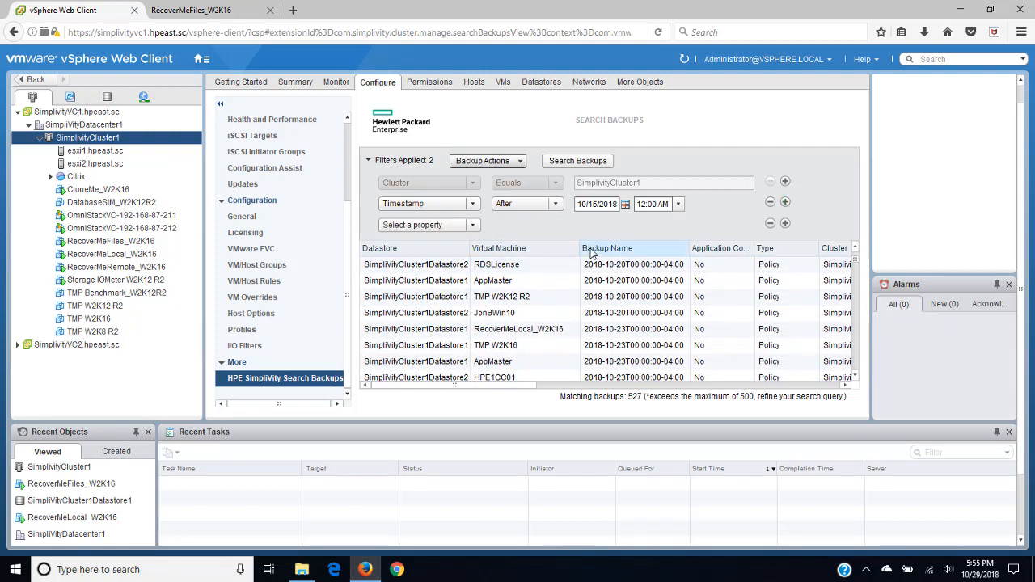
left_click(474, 226)
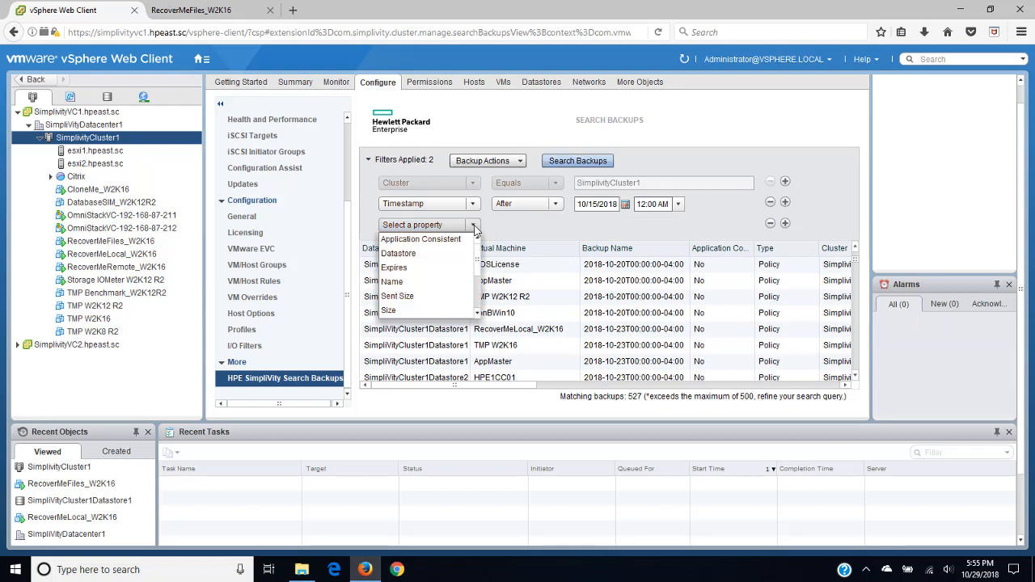
left_click(475, 227)
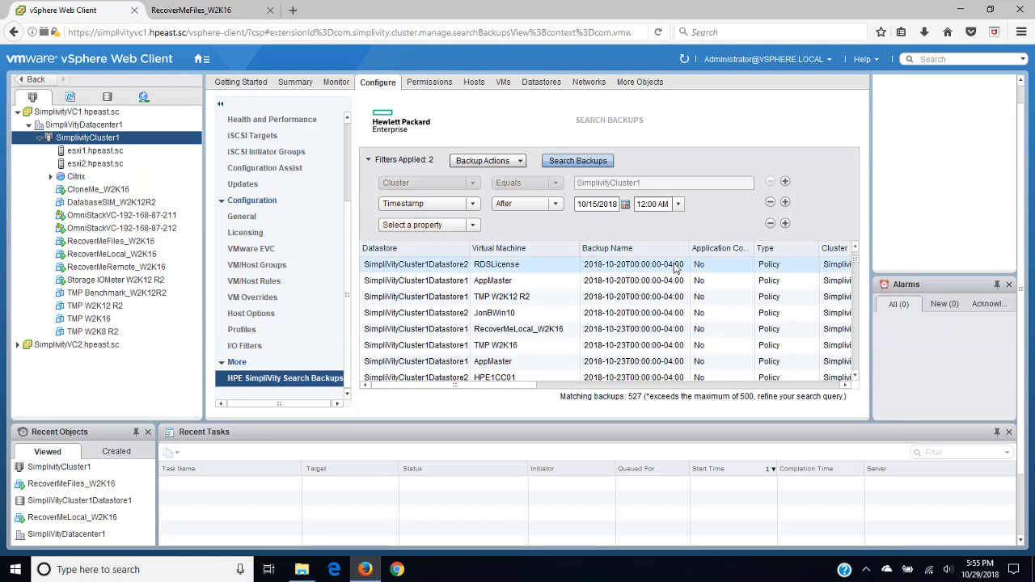
left_click(771, 225)
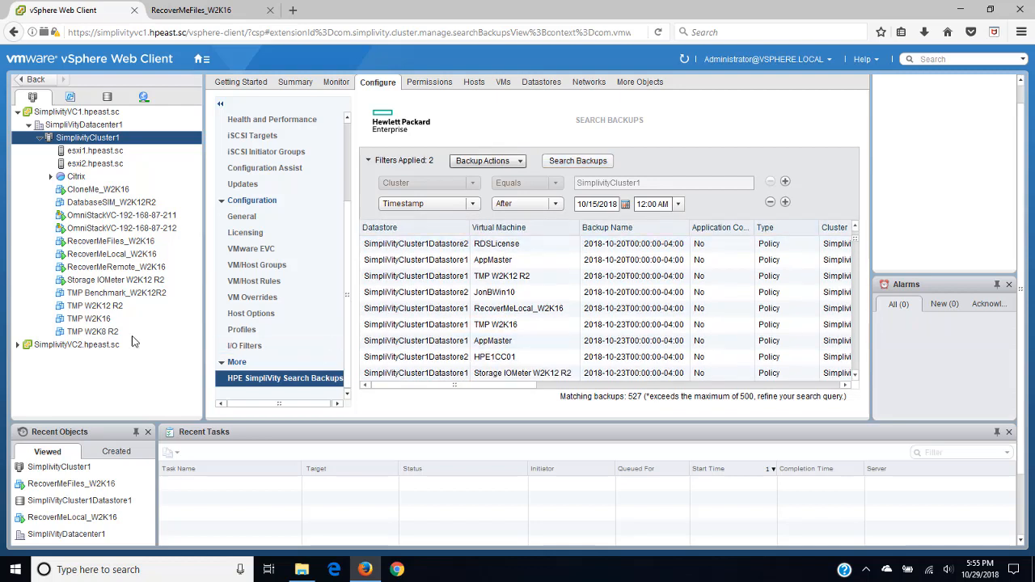
List the HPE SimpliVity backups of the virtual machine RecoverMeFiles_W2K16 from its configuration settings.
left_click(105, 243)
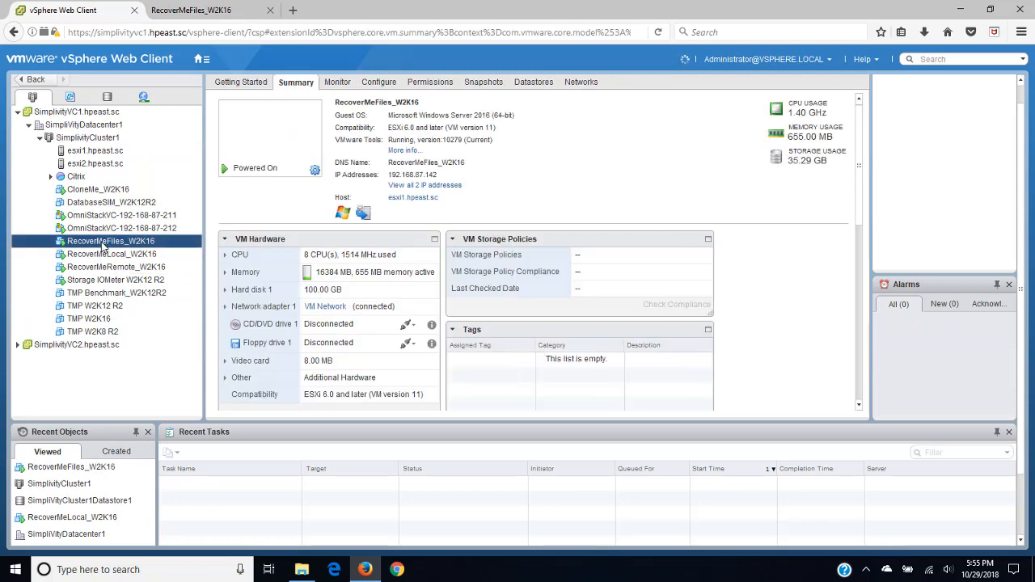
left_click(376, 83)
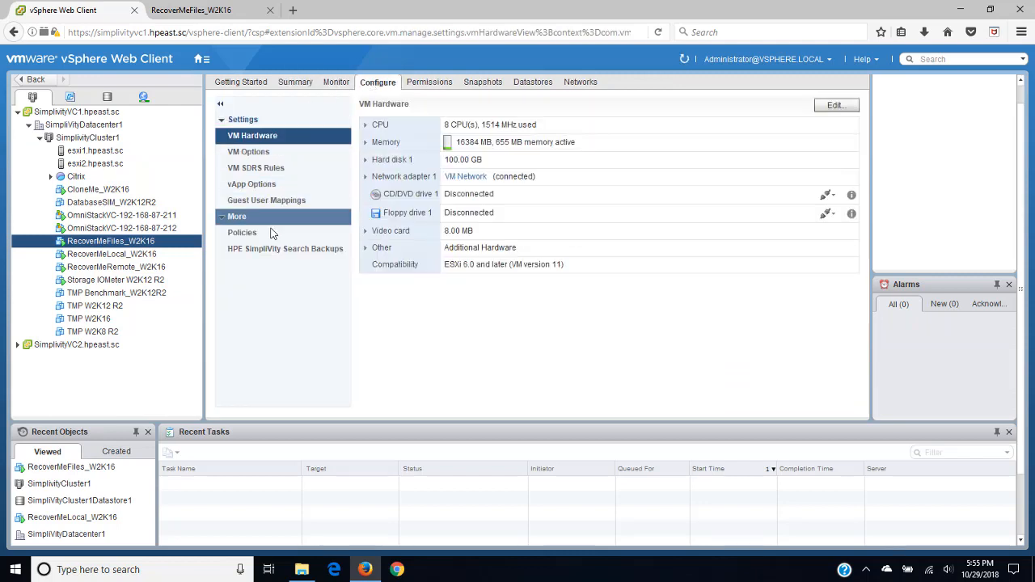
left_click(271, 251)
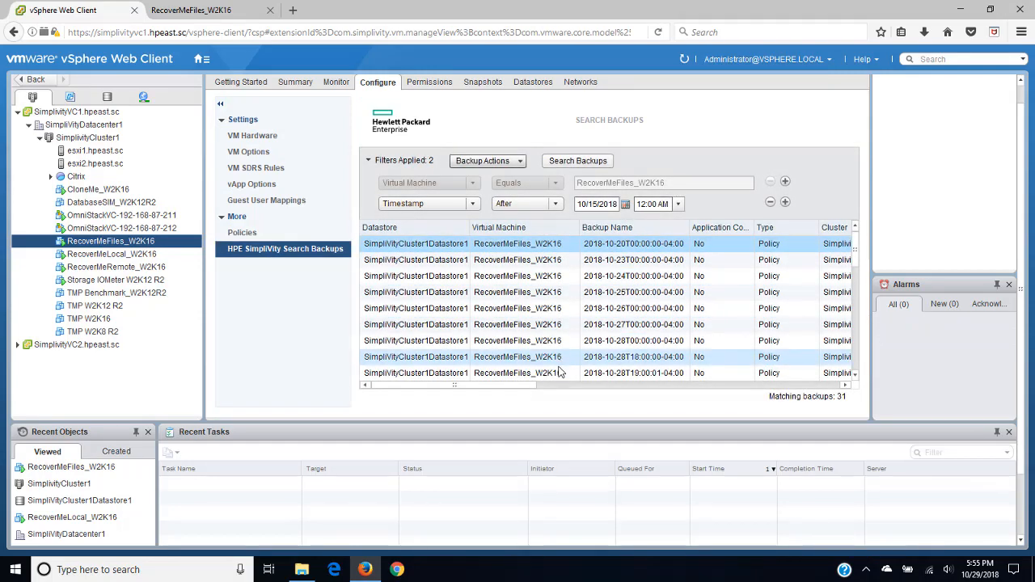
Start a file restore from the 2018-10-20T00:00:00-04:00 backup and select Do Not Loose.txt in My Important Files on Partition 2.
right_click(533, 250)
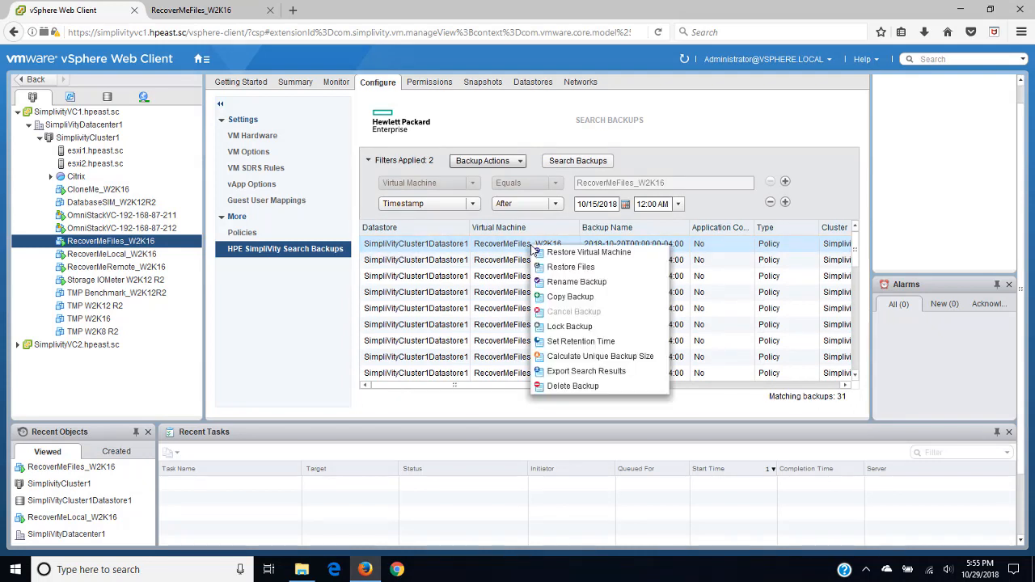
left_click(571, 268)
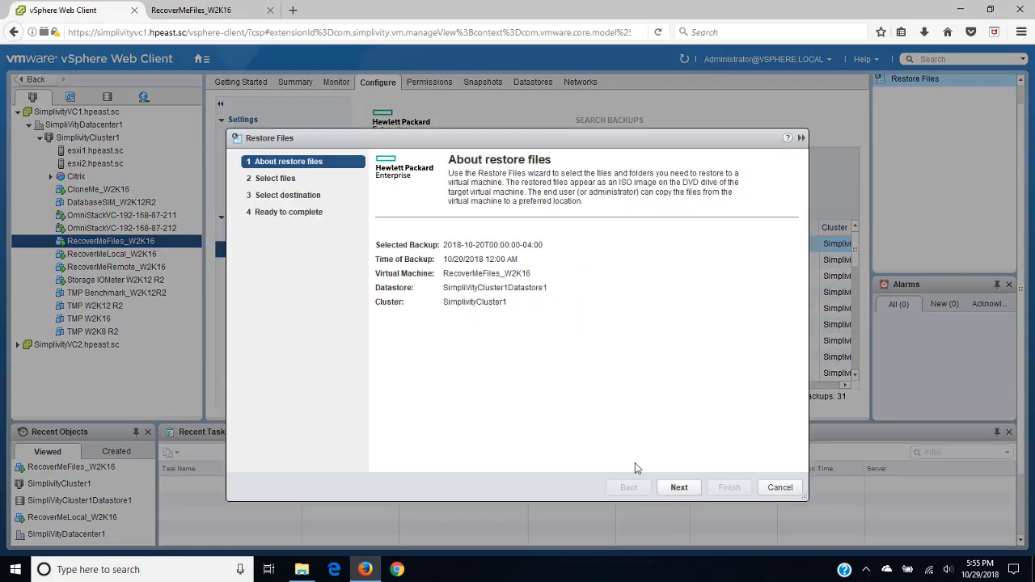
left_click(681, 493)
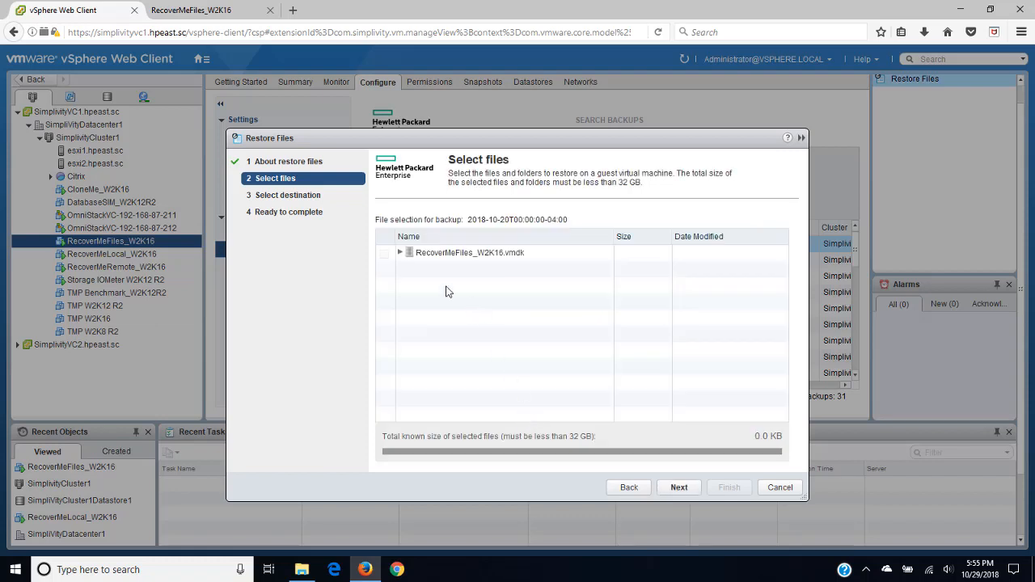
left_click(399, 253)
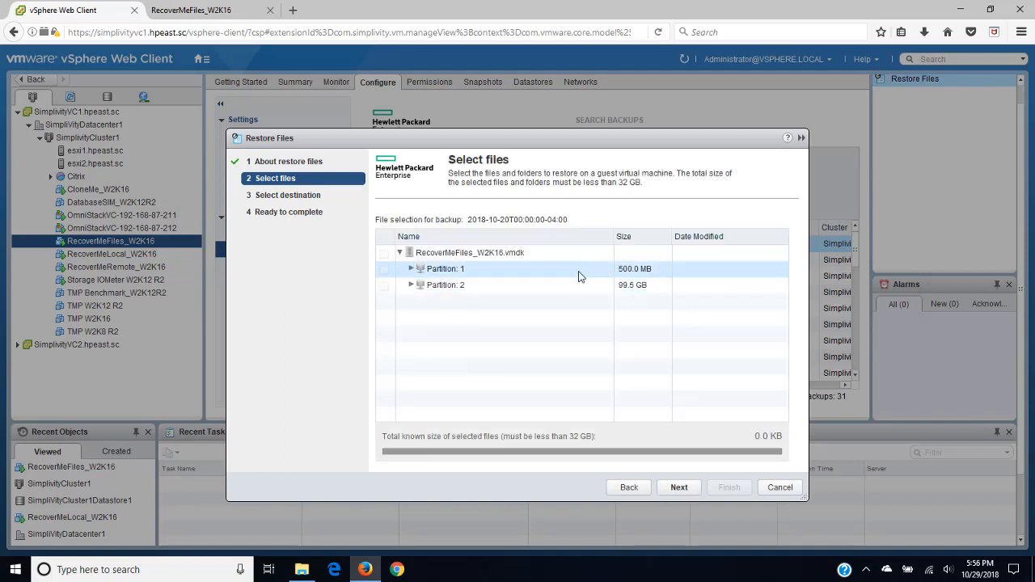
left_click(411, 285)
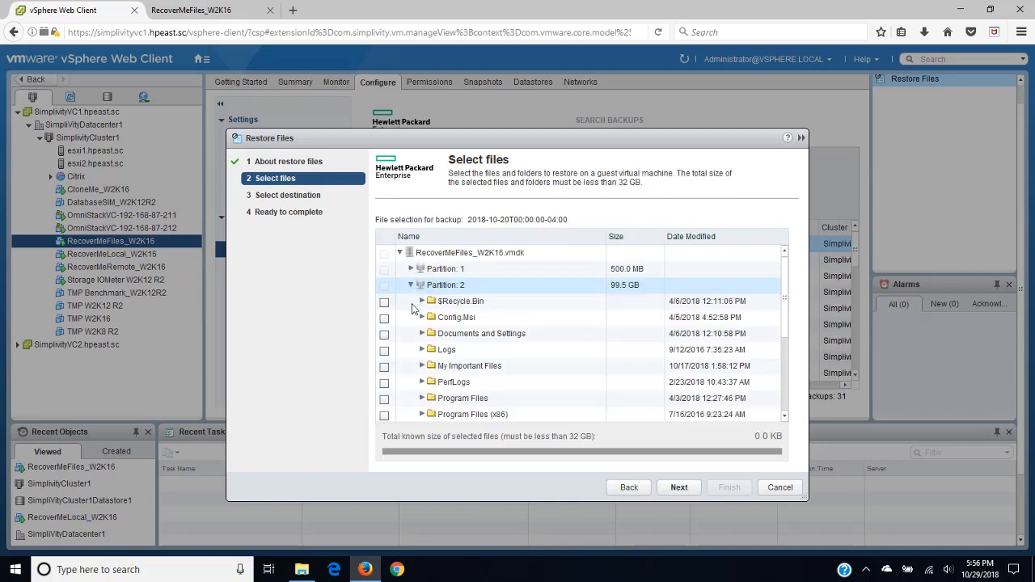
left_click(422, 366)
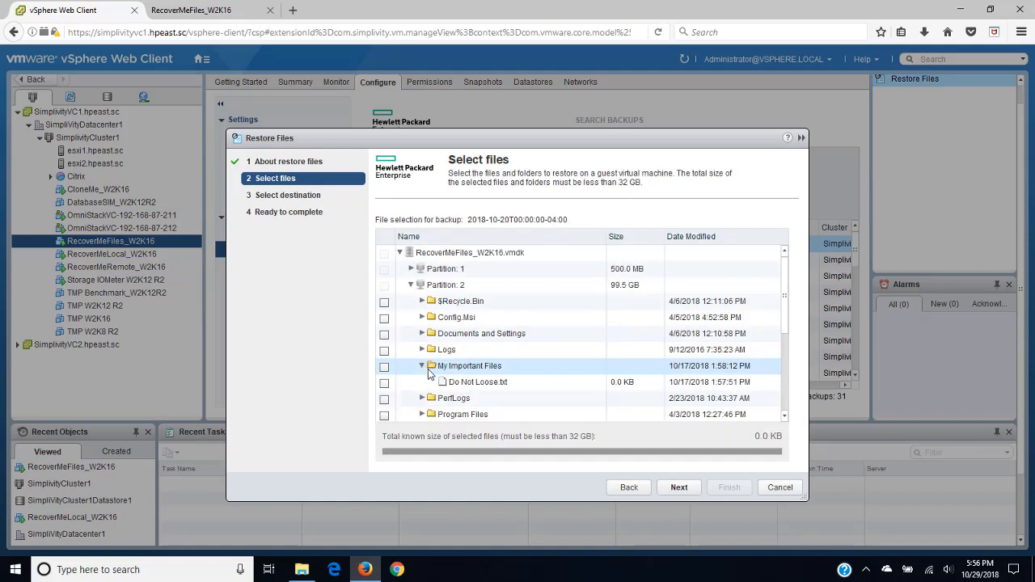
left_click(384, 383)
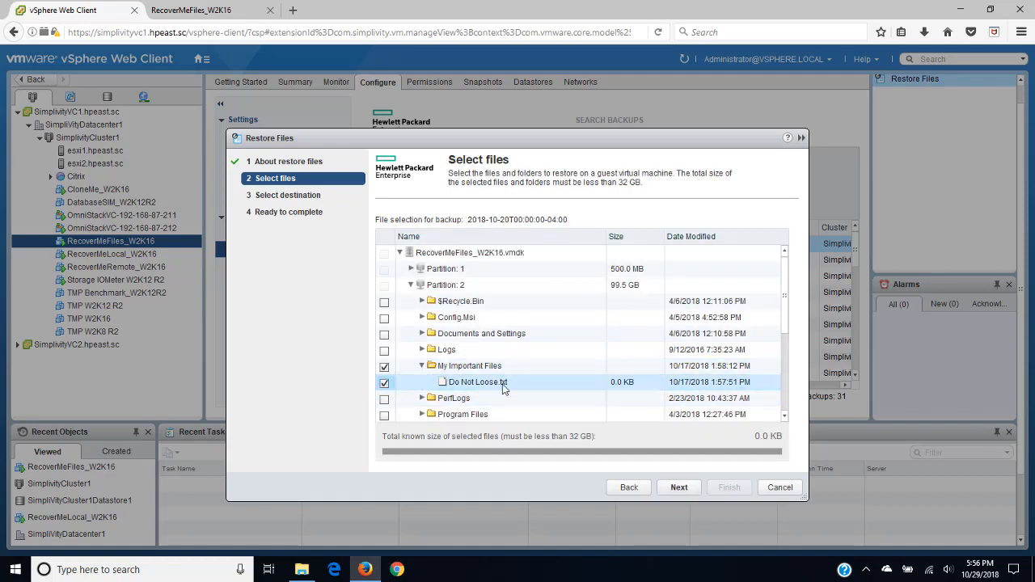
Choose RecoverMeFiles_W2K16 on SimplivityCluster1 as the restore destination and finish the file restore.
left_click(679, 488)
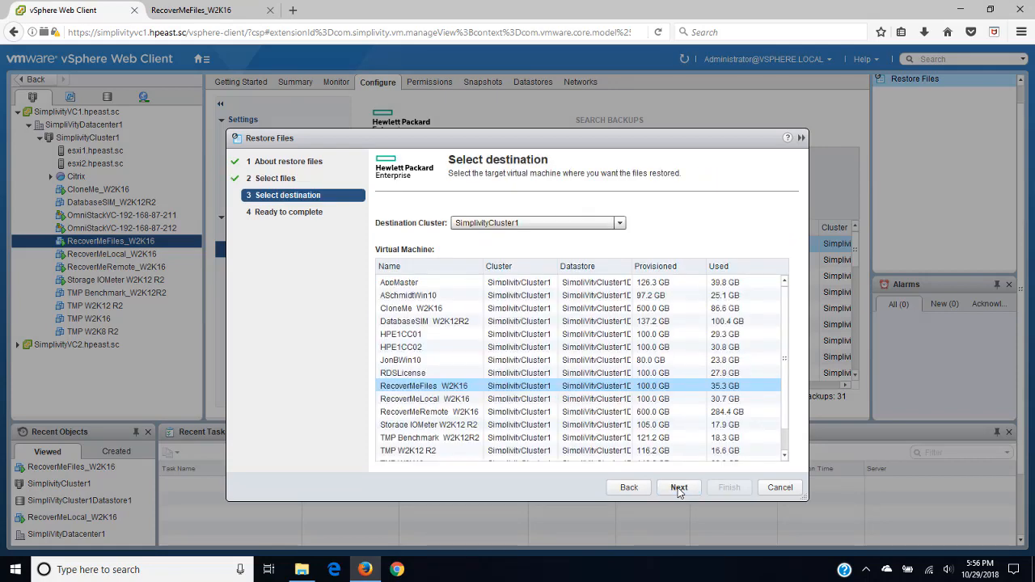
left_click(423, 387)
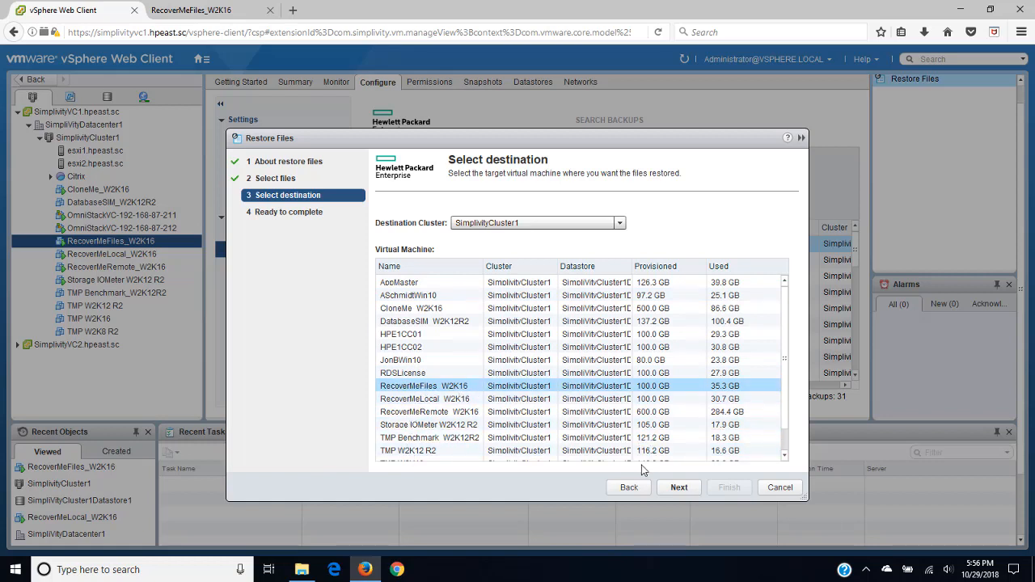
left_click(680, 488)
left_click(728, 488)
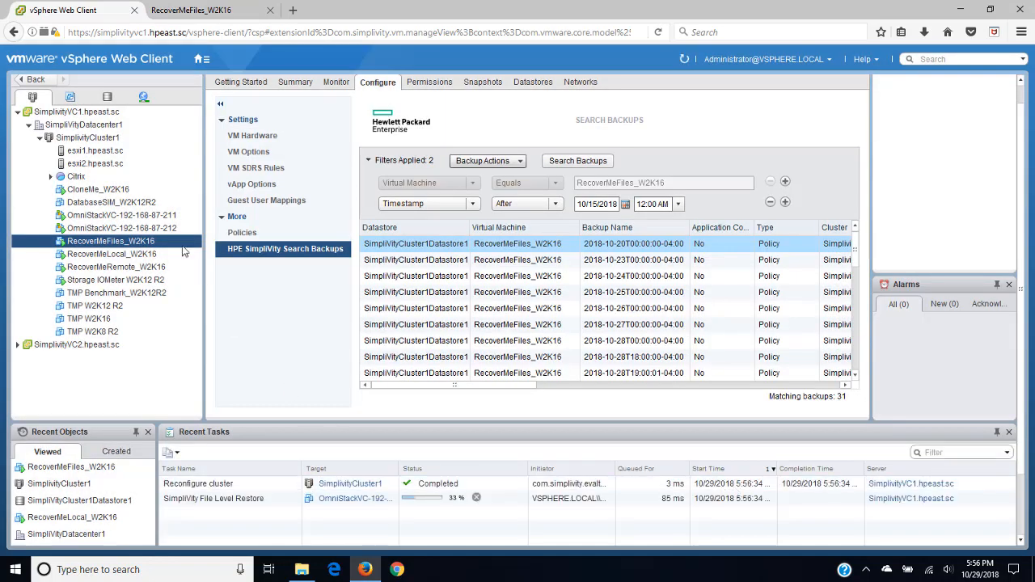
In the RecoverMeFiles_W2K16 console, copy Do Not Loose from Disc1's My Important Files folder on the DVD drive into C:\My Important Files.
left_click(179, 12)
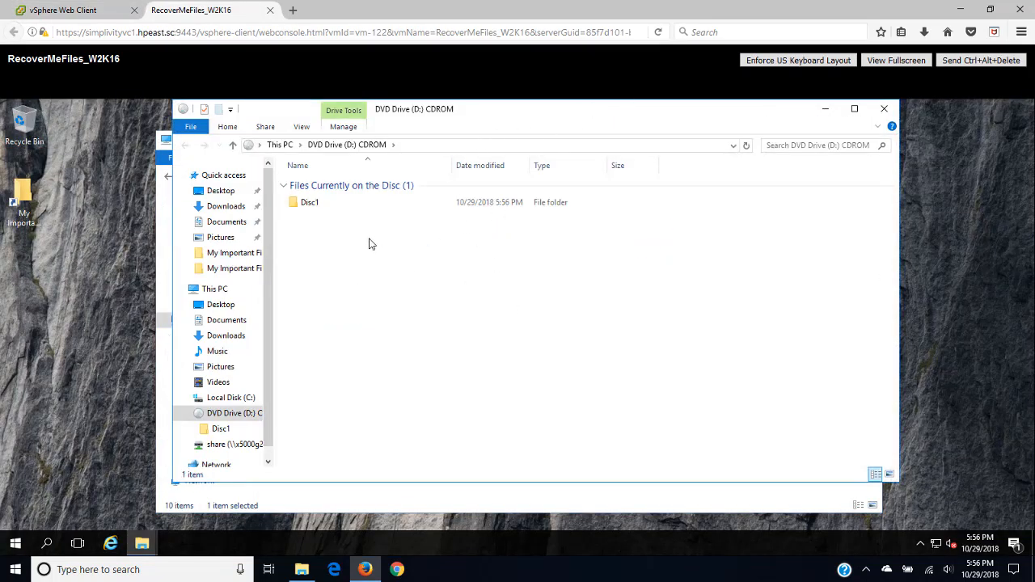
double_click(308, 203)
double_click(308, 210)
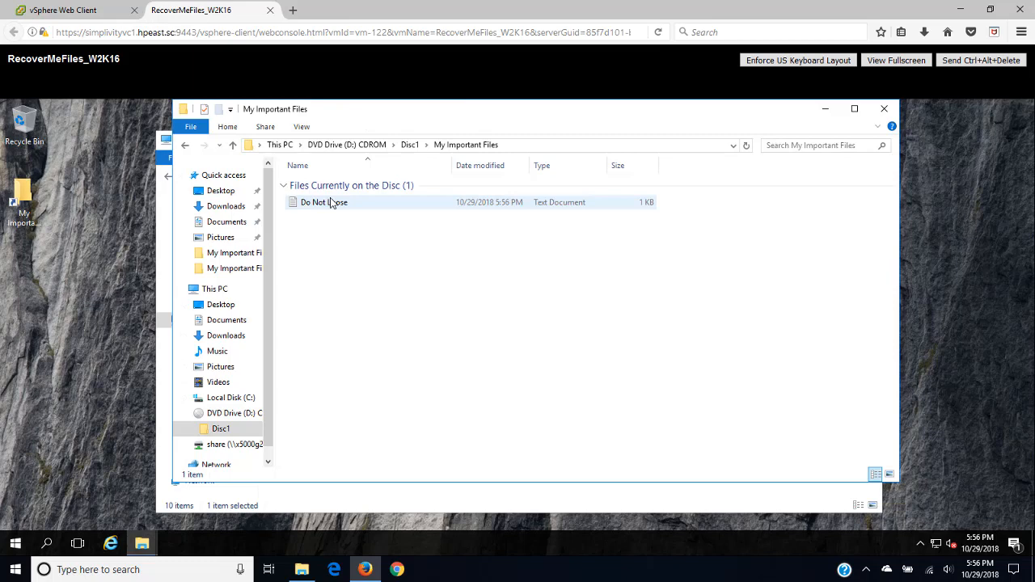
right_click(330, 202)
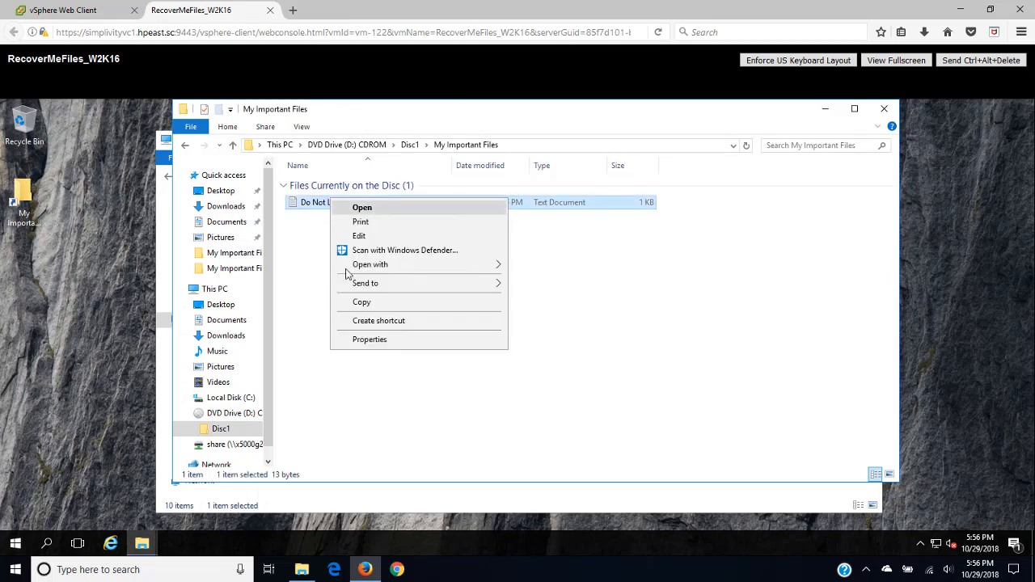
left_click(362, 302)
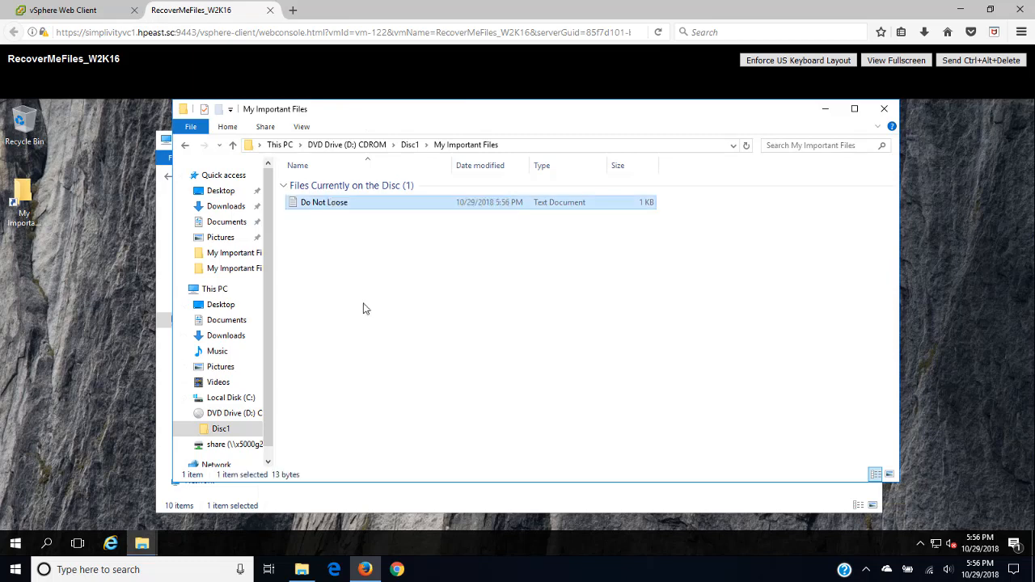
double_click(23, 202)
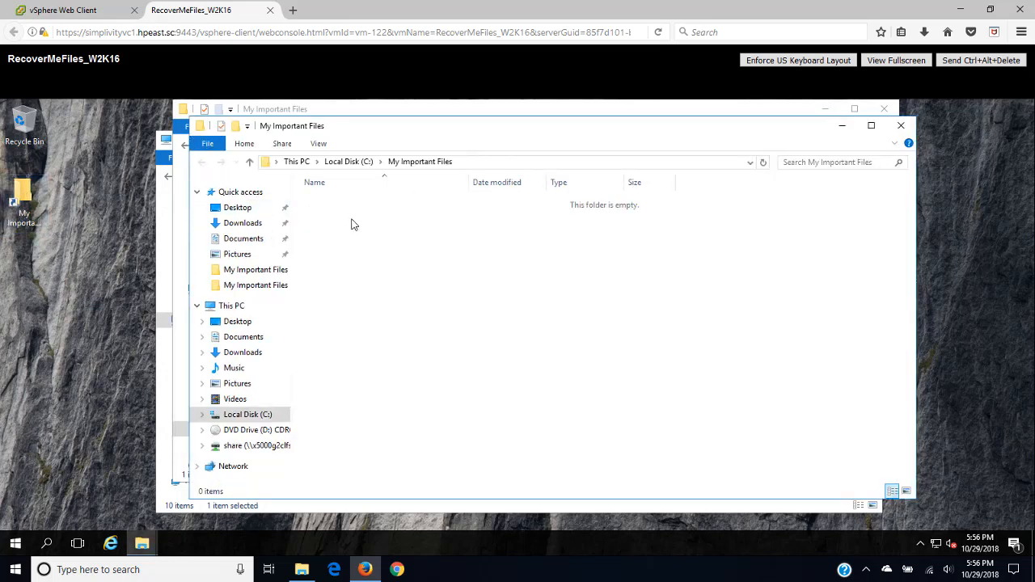
right_click(351, 224)
left_click(381, 312)
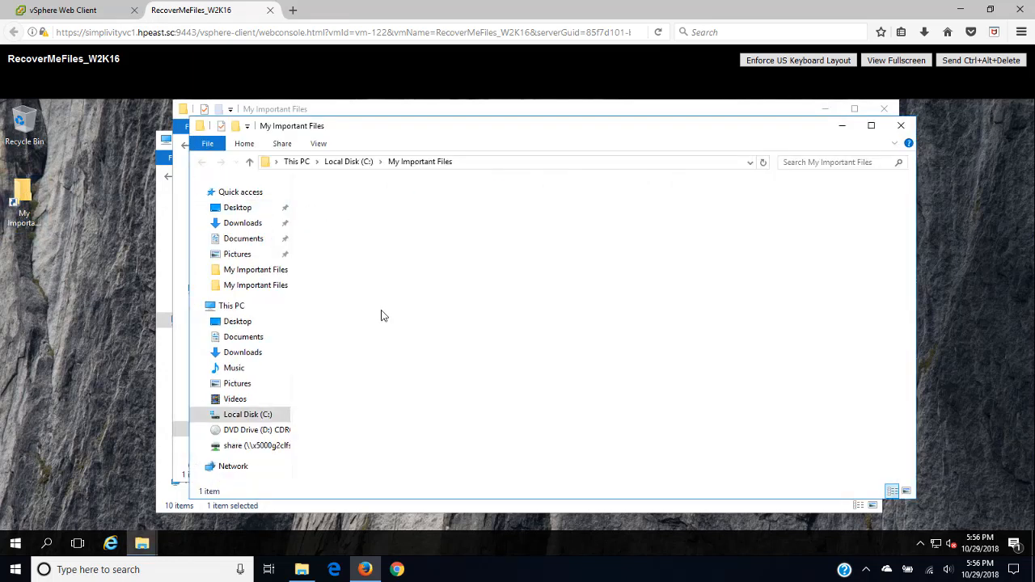
left_click(901, 125)
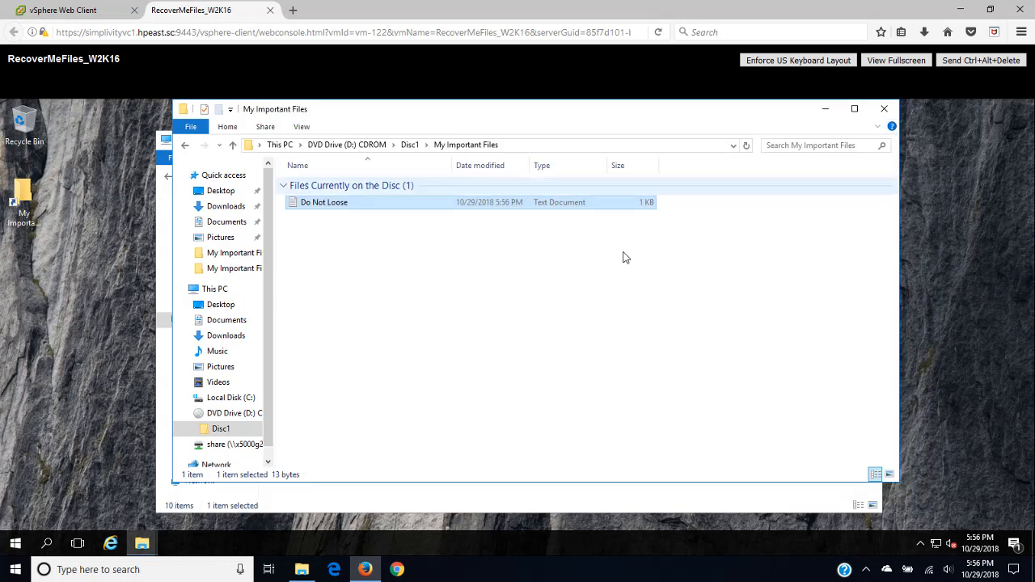
Eject the restore disc from DVD Drive (D:) and close the RecoverMeFiles_W2K16 console.
left_click(884, 108)
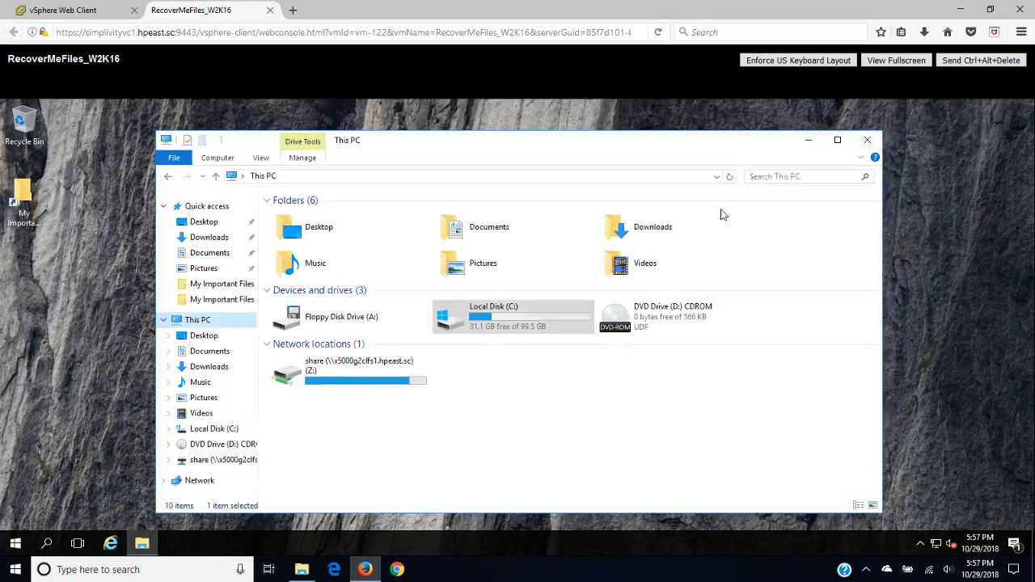
right_click(639, 318)
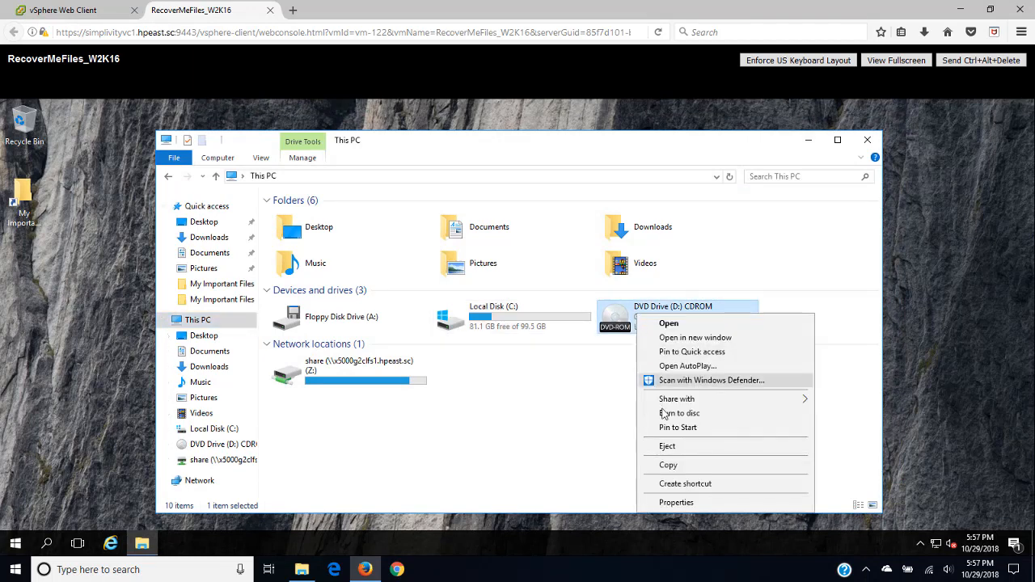
left_click(664, 451)
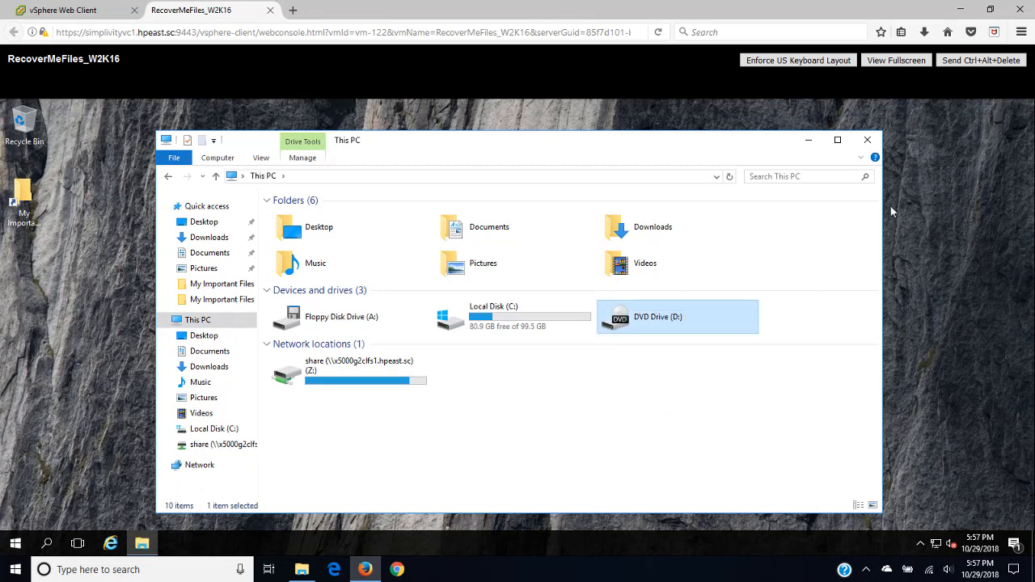
left_click(868, 140)
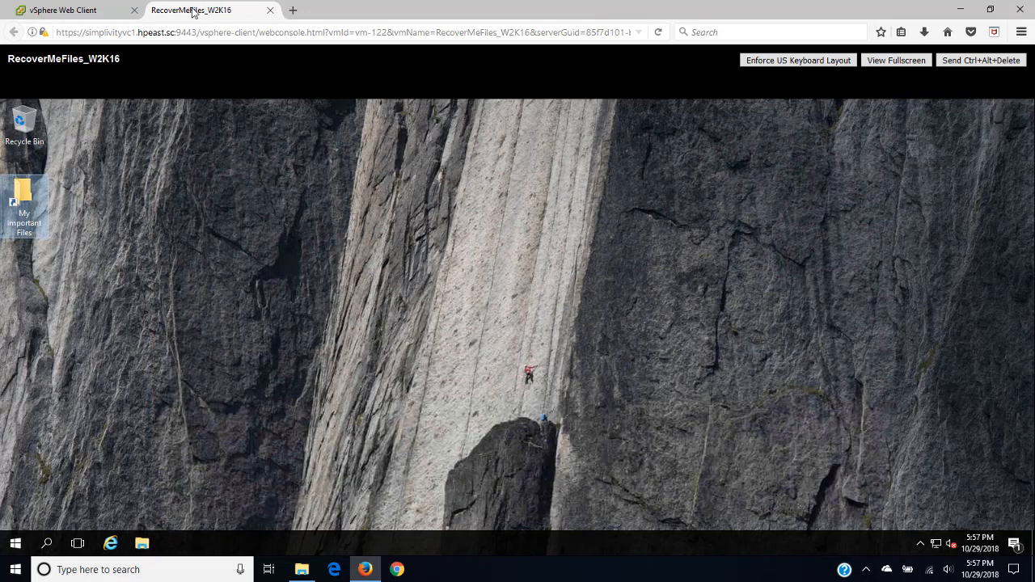
left_click(270, 9)
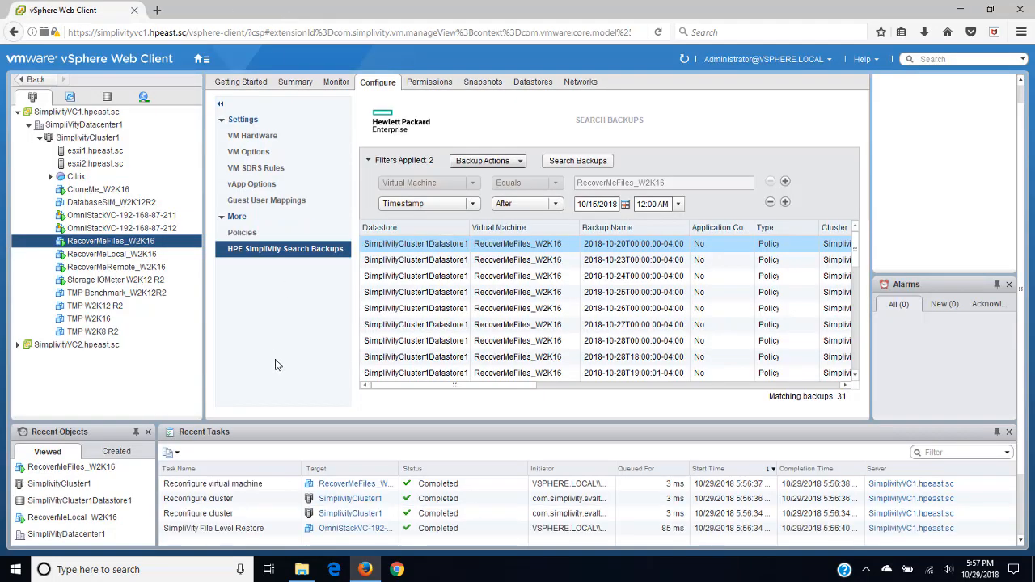
Open the console of the virtual machine RecoverMeLocal_W2K16 from its summary.
left_click(114, 254)
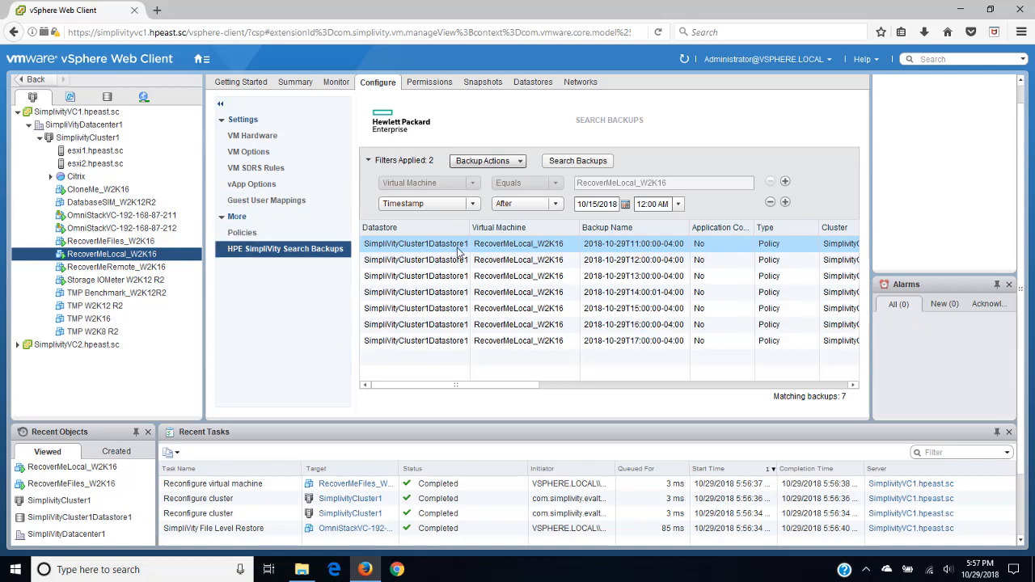
left_click(297, 84)
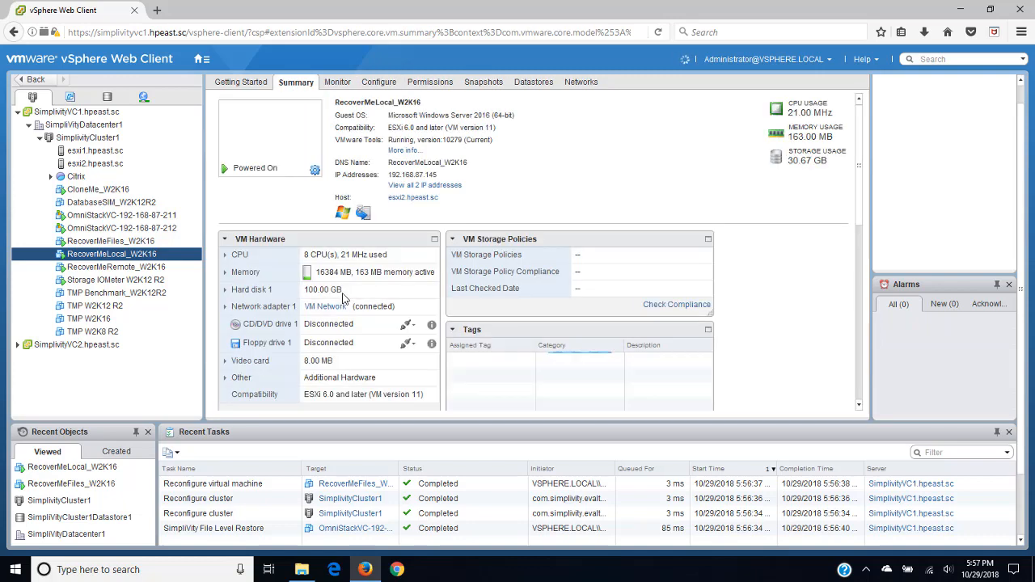
left_click(290, 158)
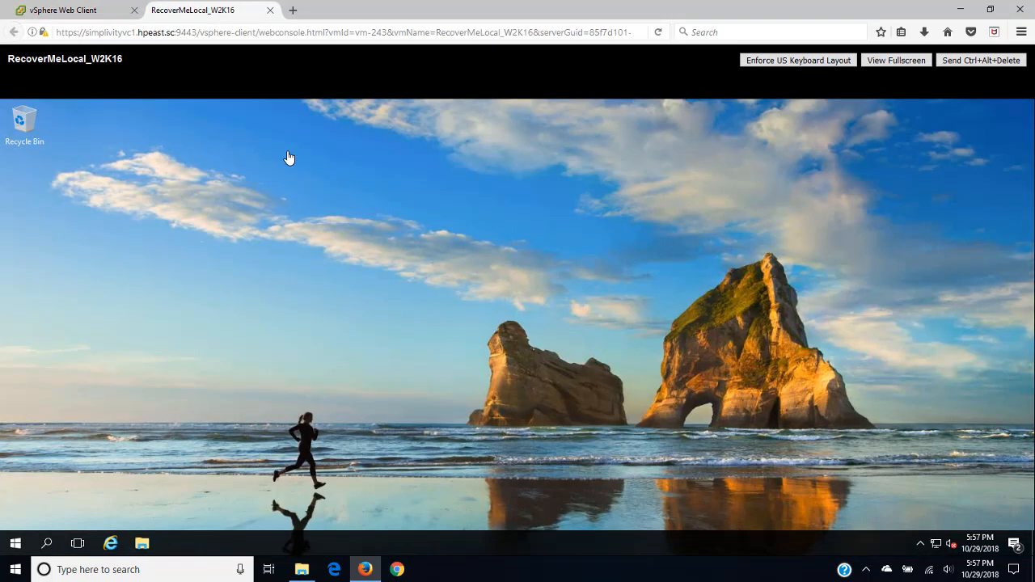
Create a text document named Ingram Micro on the virtual machine's desktop.
right_click(291, 211)
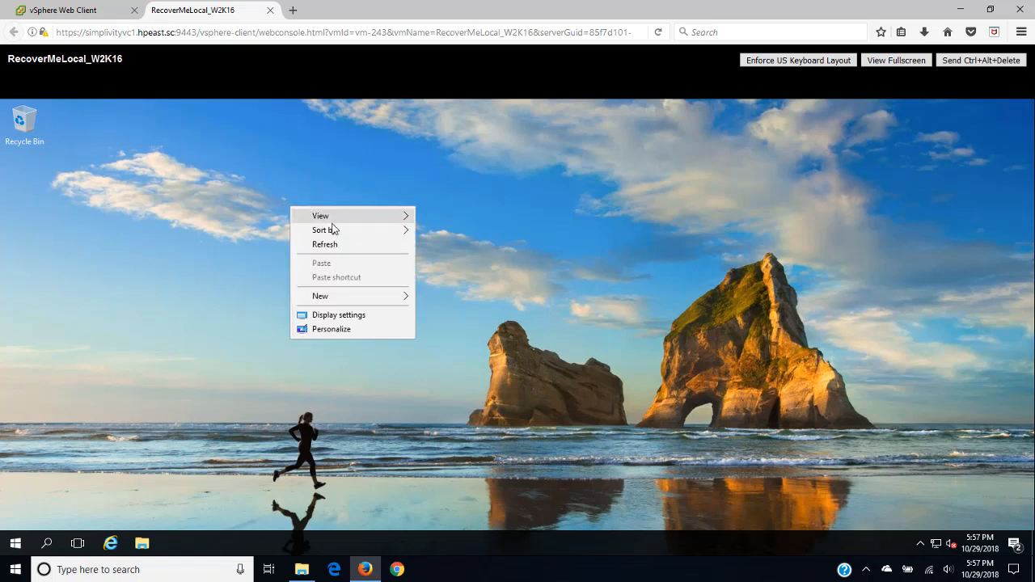
mouse_move(337, 303)
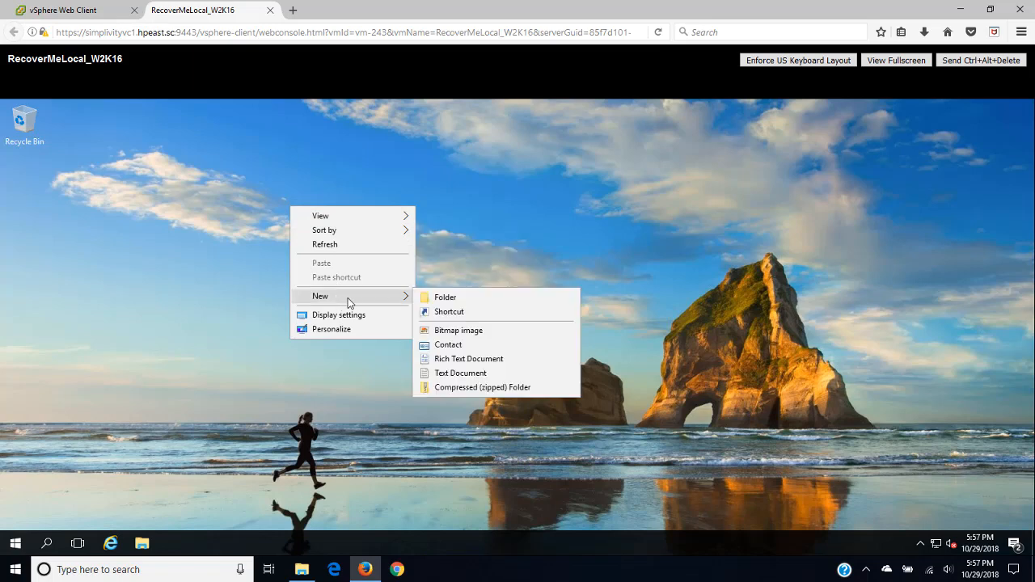
left_click(468, 375)
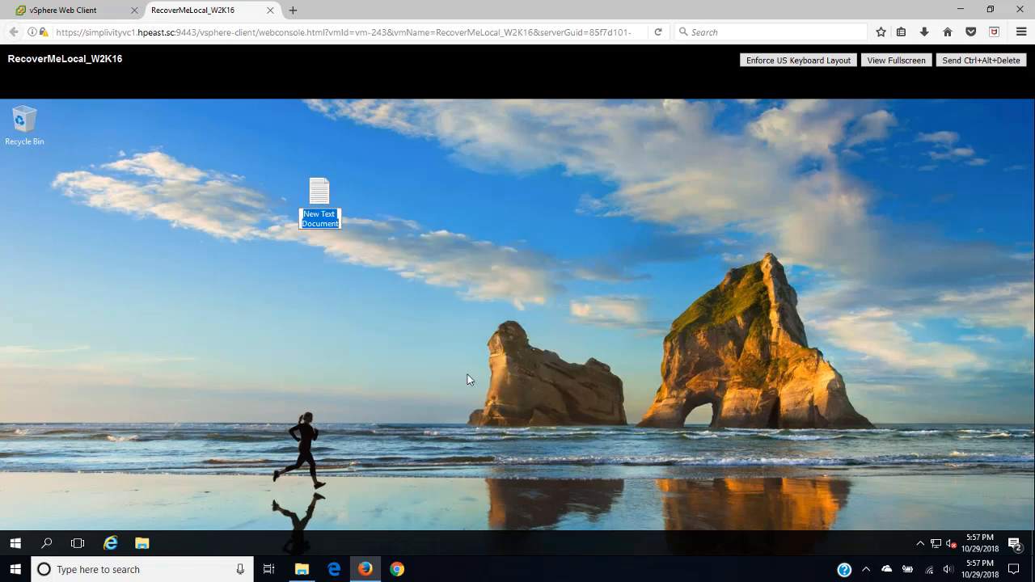
key("BackSpace")
type("Ingram Micro")
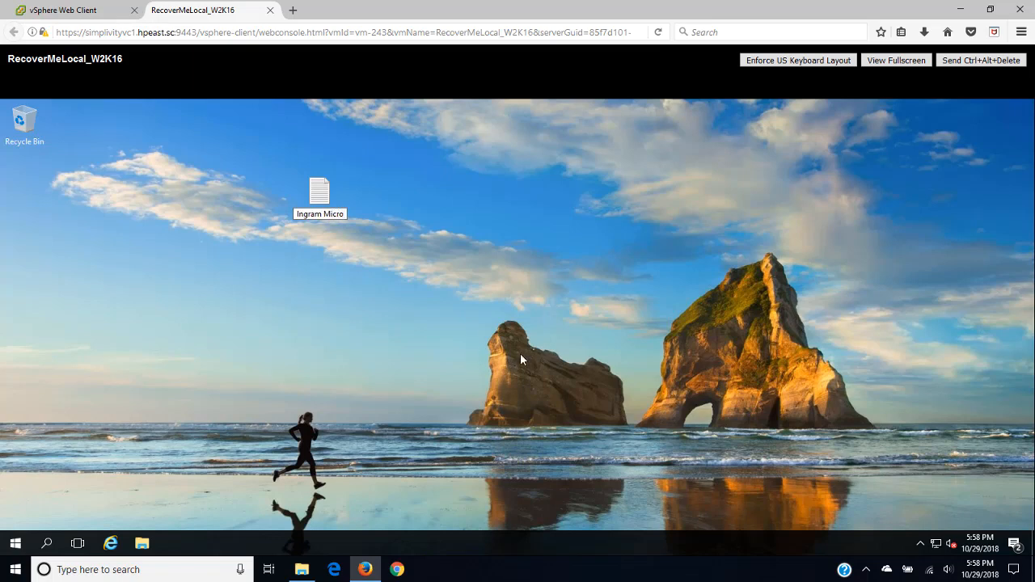
key("Return")
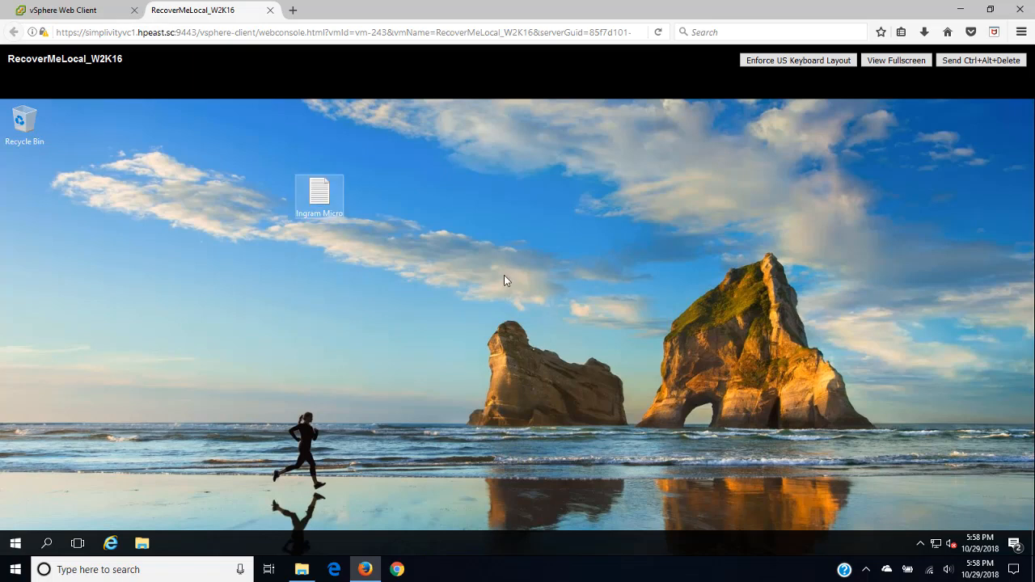
Write "Ingram Micro Data" in the Ingram Micro document, save and close it, and place its icon below the Recycle Bin.
double_click(315, 200)
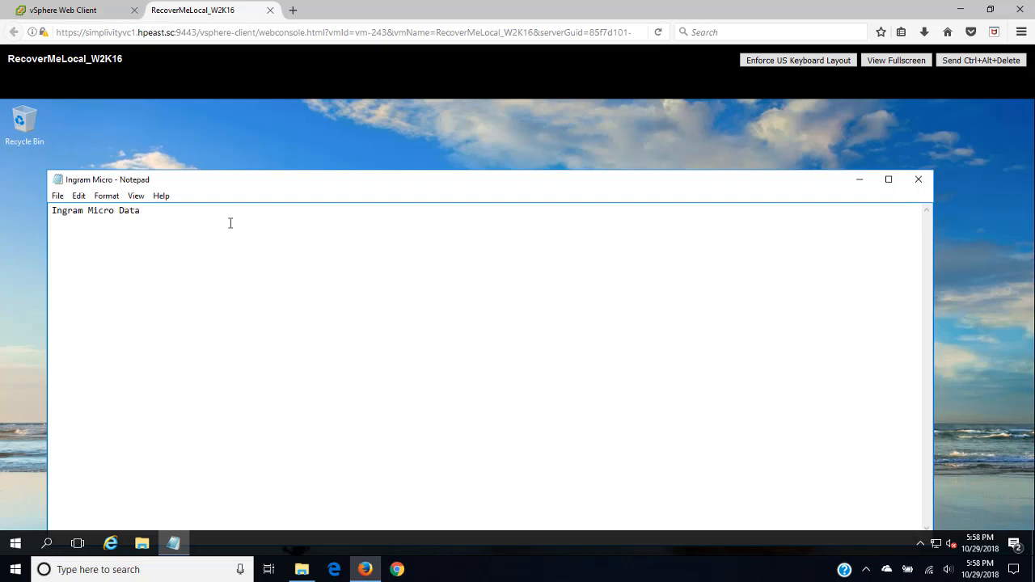
left_click(59, 196)
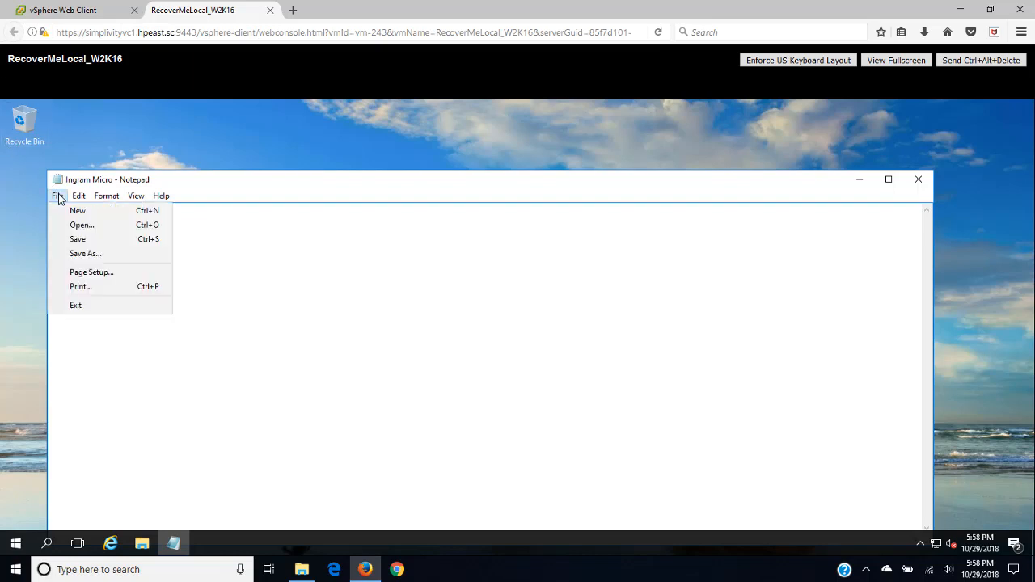
left_click(76, 239)
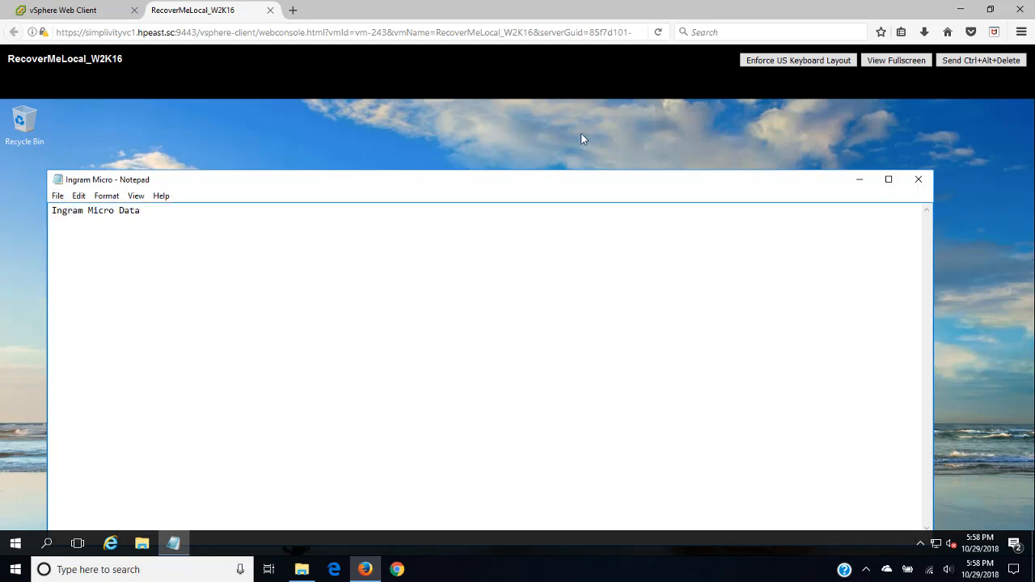
left_click(919, 180)
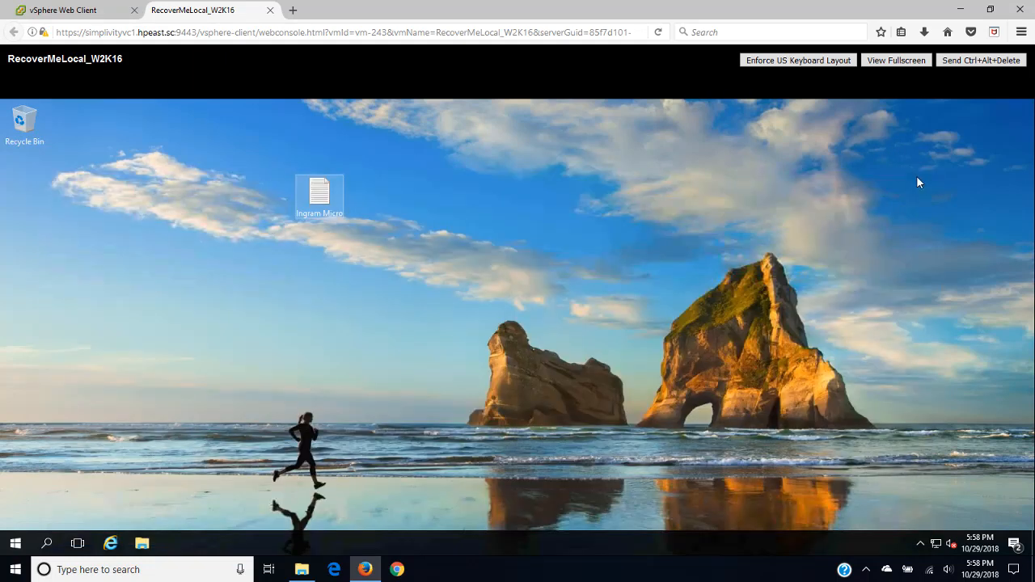
left_click_drag(339, 197, 32, 176)
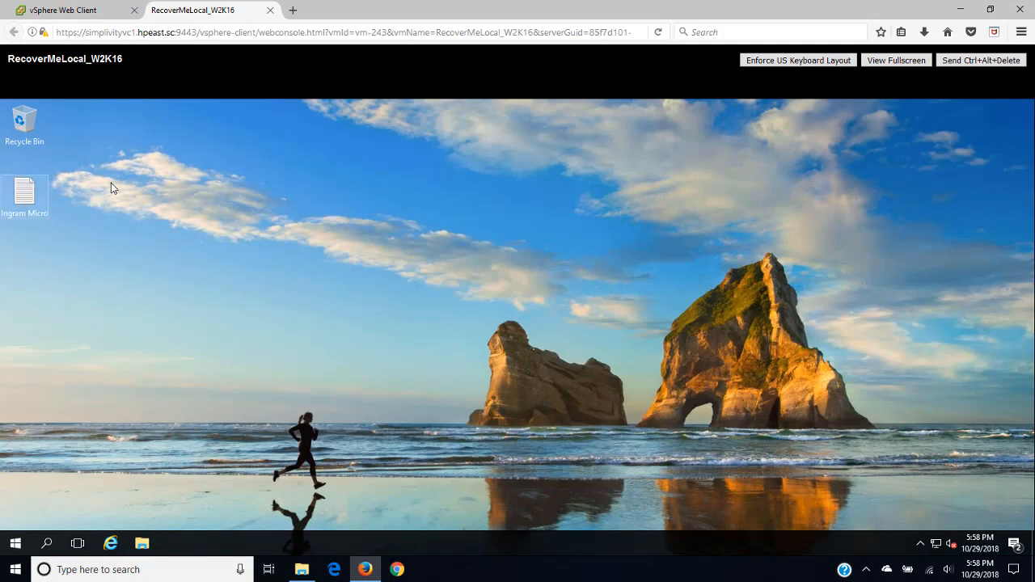
Close the console and create an HPE SimpliVity backup of RecoverMeLocal_W2K16 named IngramMicroBackup with <local> as the destination cluster.
left_click(269, 10)
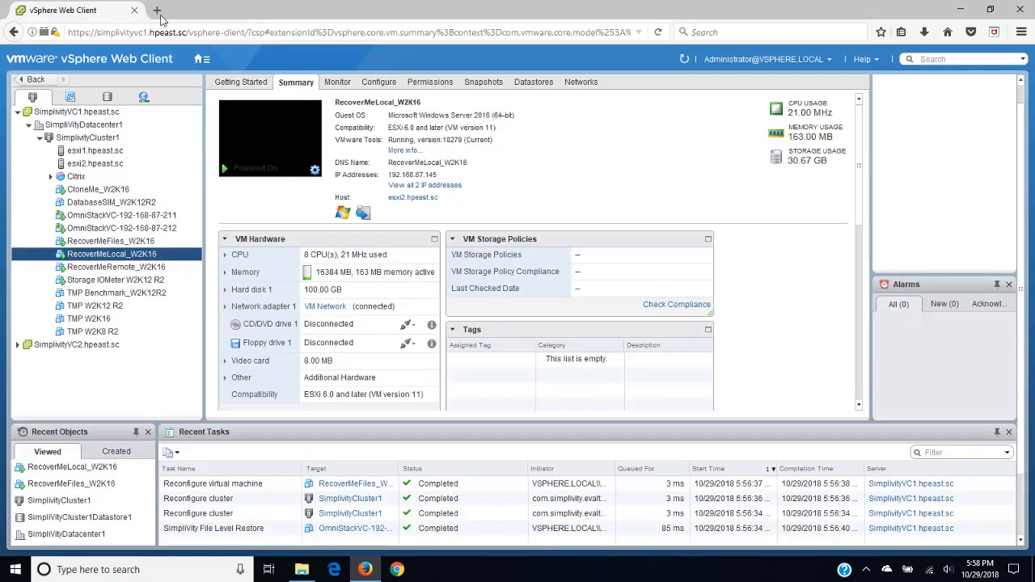
right_click(106, 257)
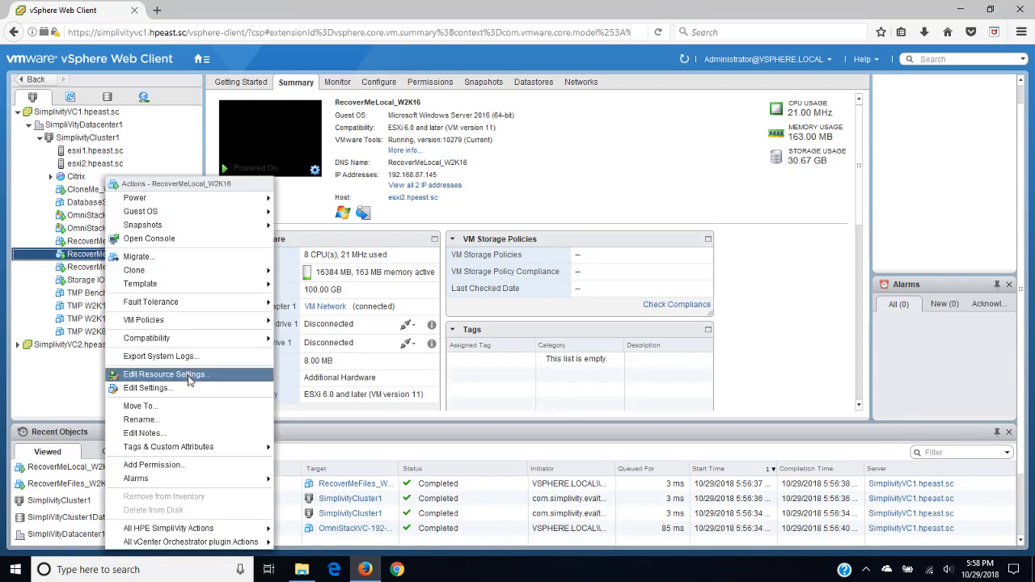
mouse_move(207, 532)
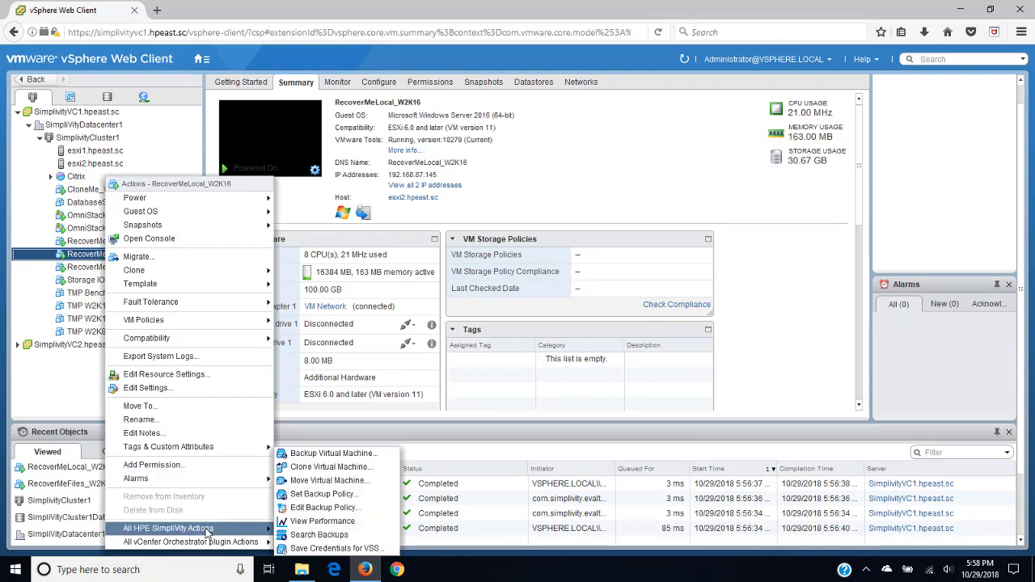
left_click(337, 455)
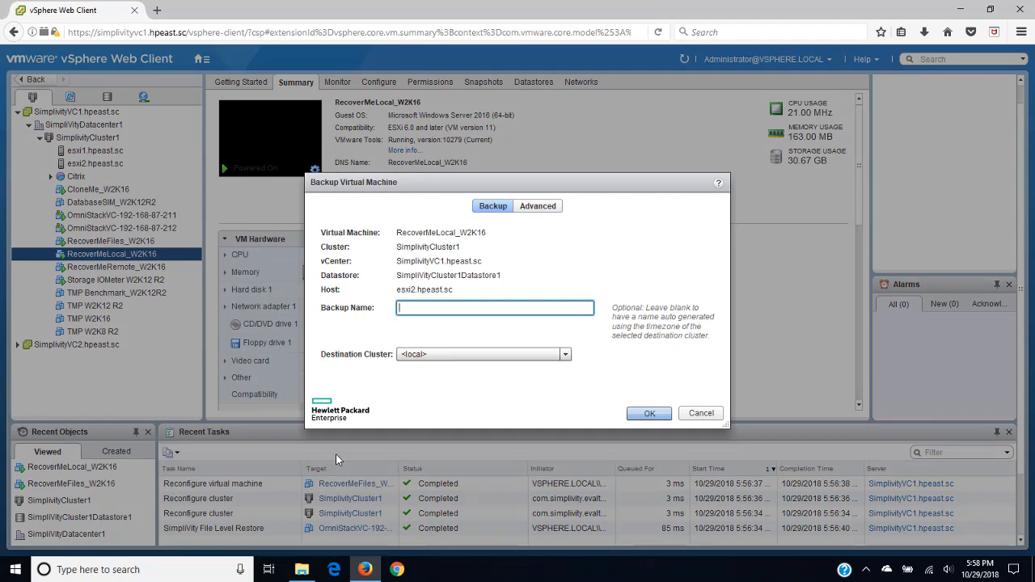
type("IngramMicroBackup")
left_click(474, 357)
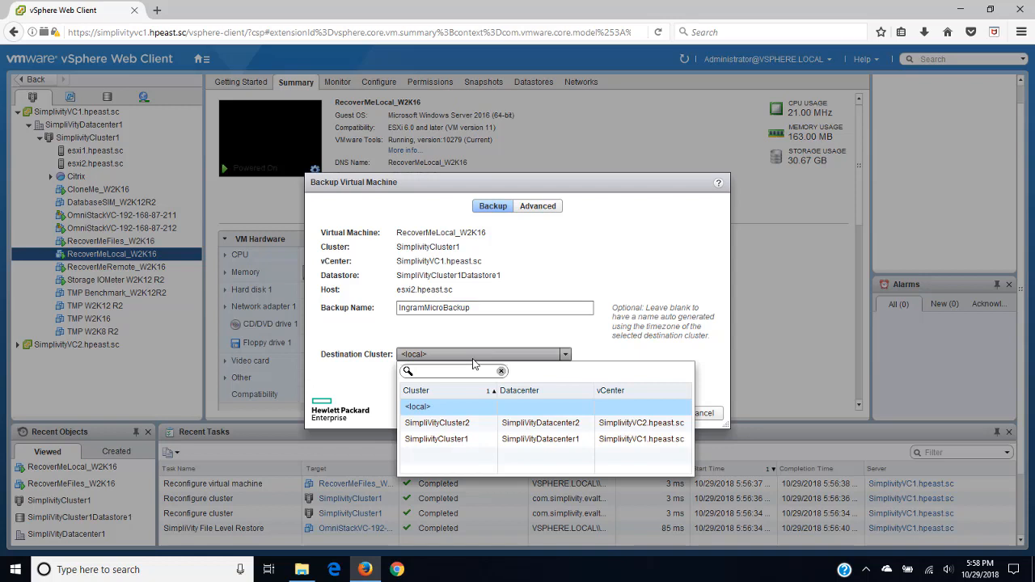
left_click(473, 360)
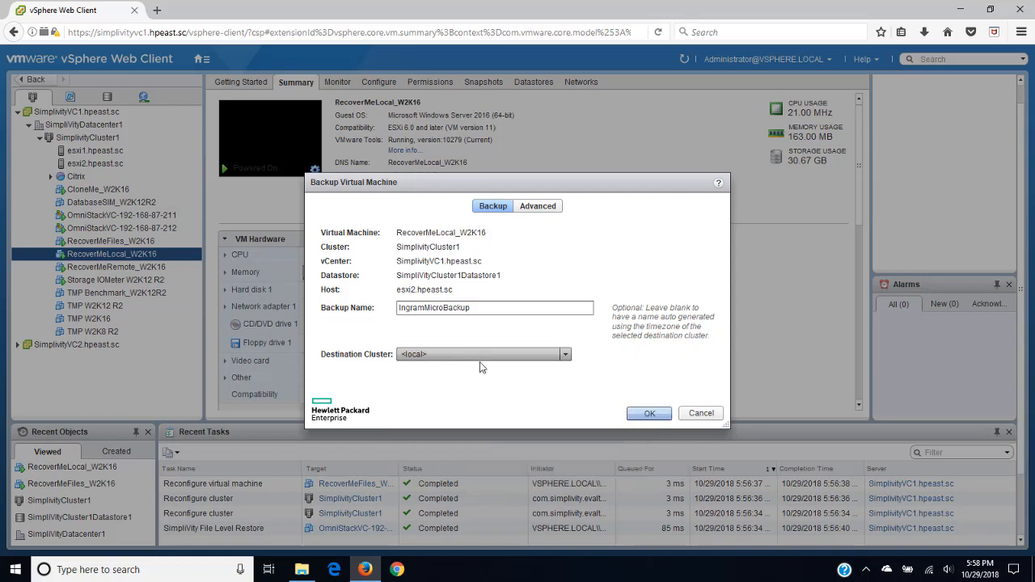
left_click(653, 414)
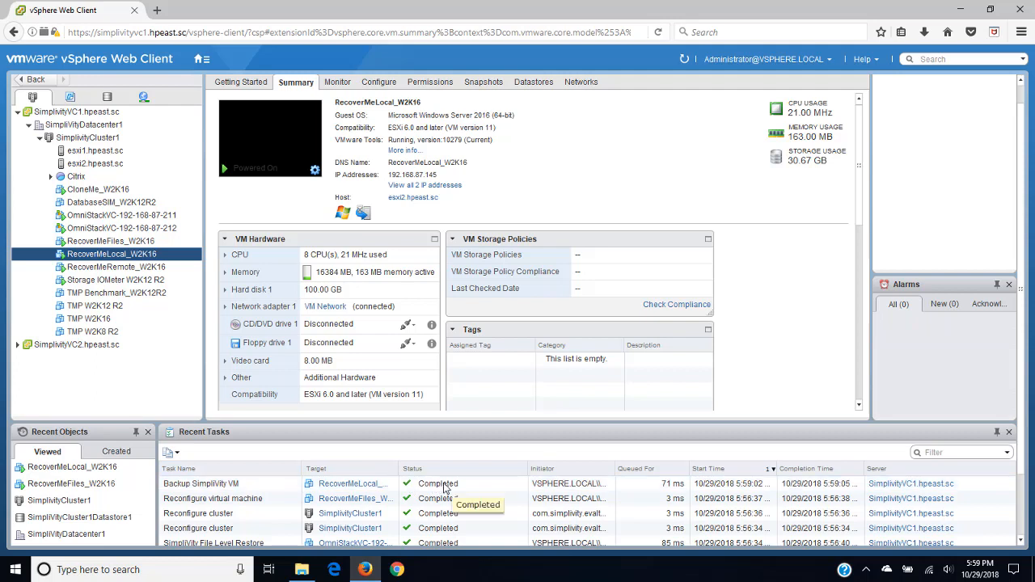
Power off the virtual machine RecoverMeLocal_W2K16 and confirm the shutdown.
right_click(89, 254)
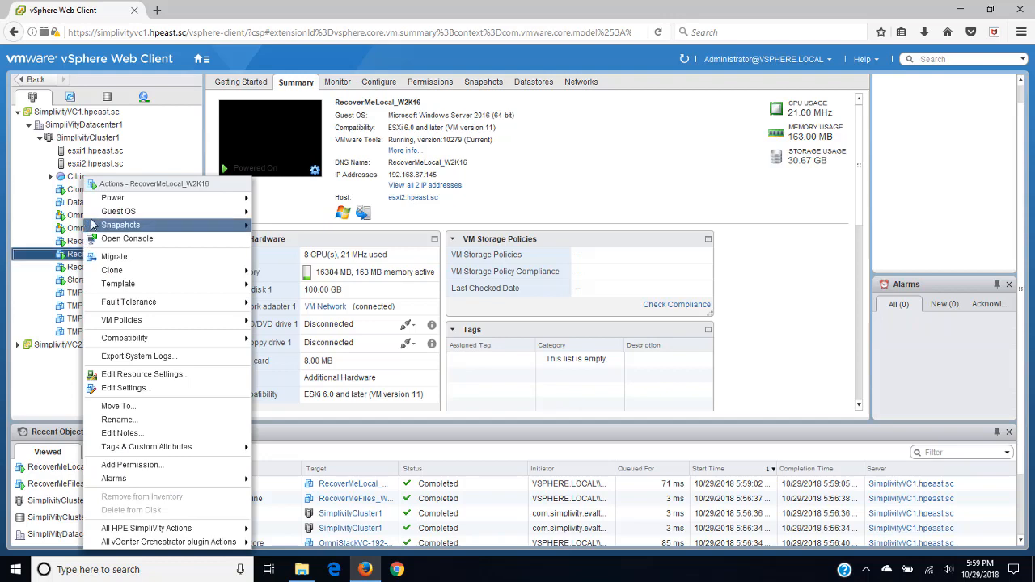
mouse_move(121, 201)
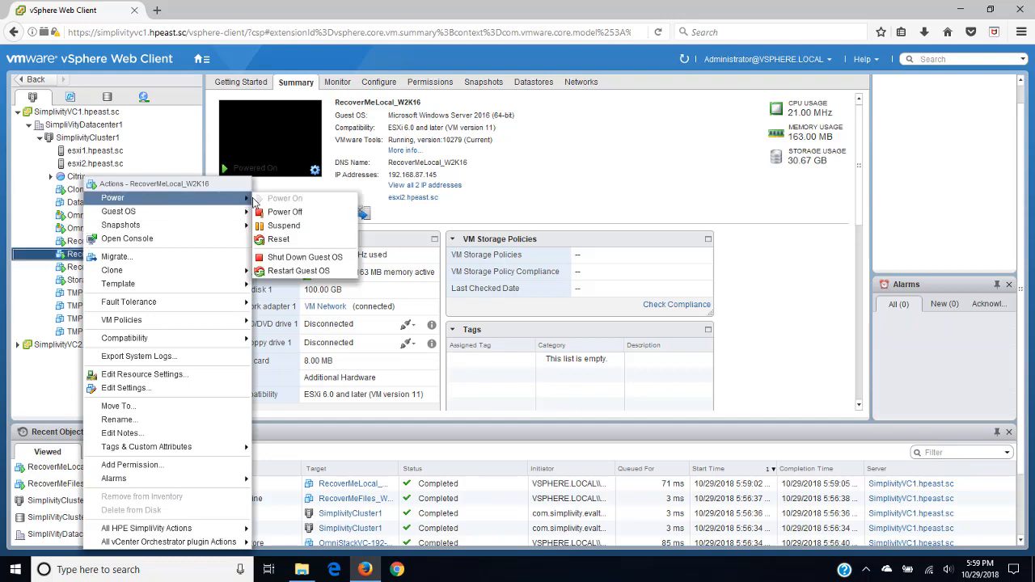
left_click(300, 215)
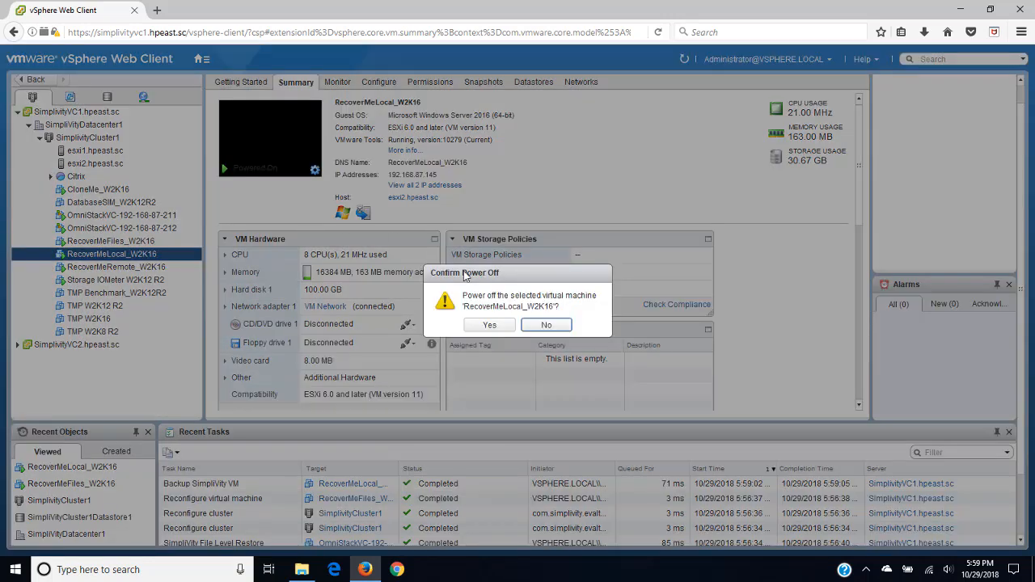
left_click(490, 326)
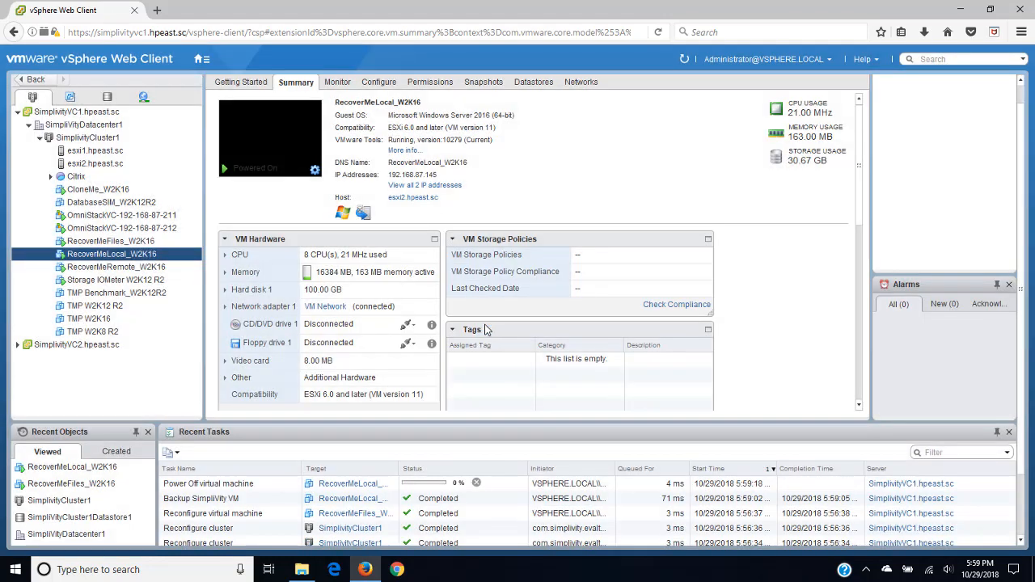
Delete the virtual machine RecoverMeLocal_W2K16 from disk and dismiss the resulting error message.
right_click(105, 256)
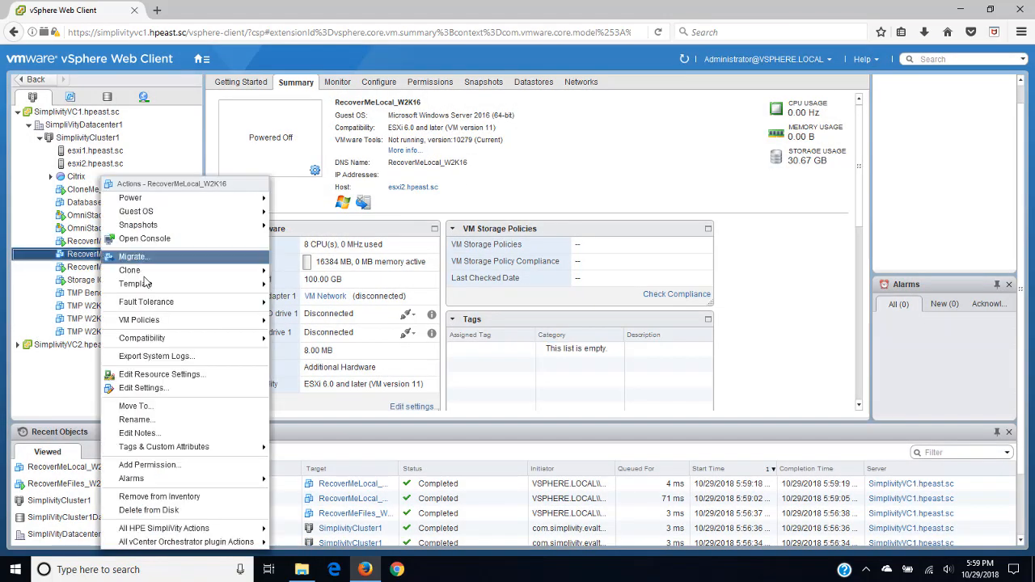
left_click(171, 511)
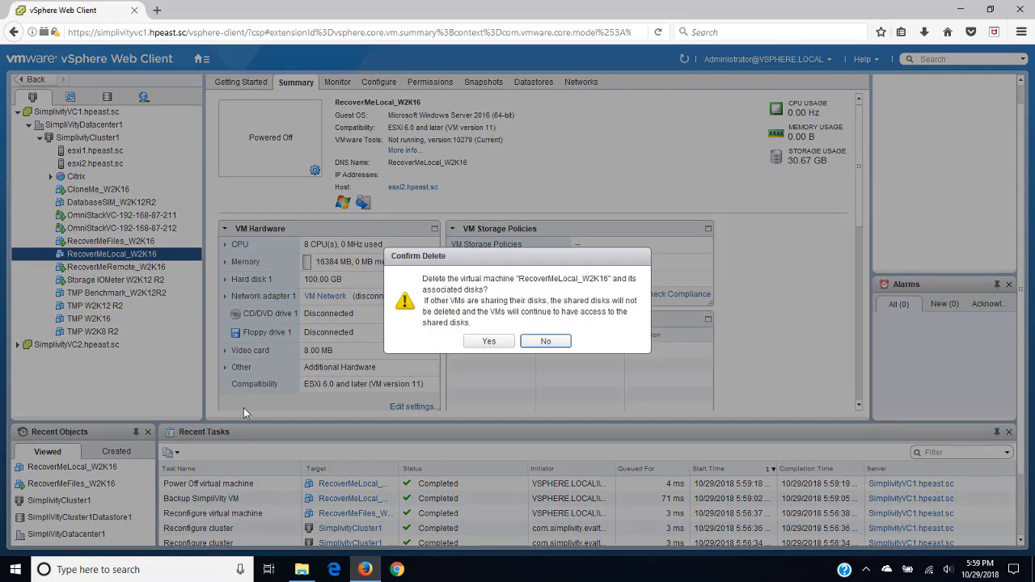
left_click(488, 342)
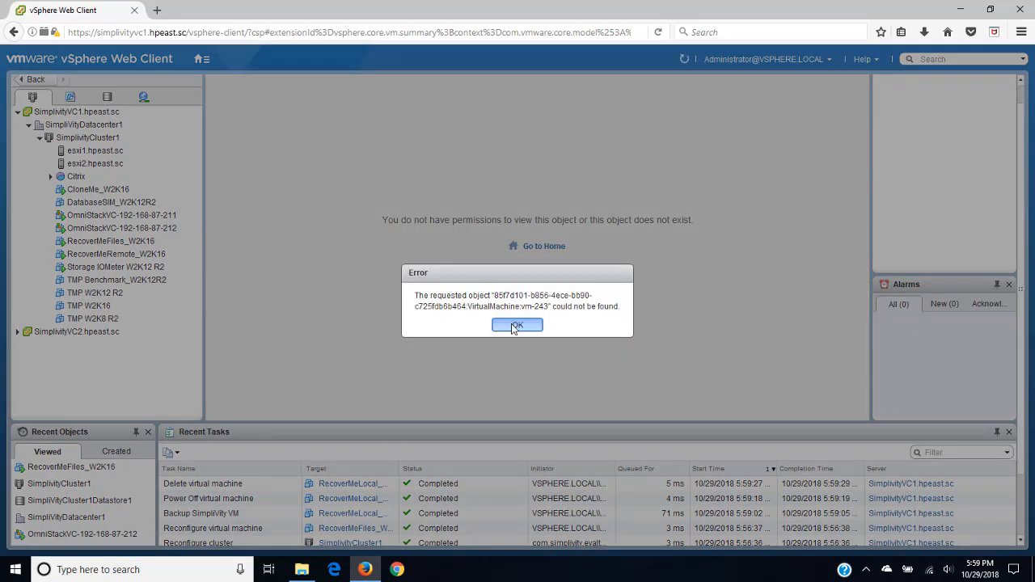
left_click(512, 325)
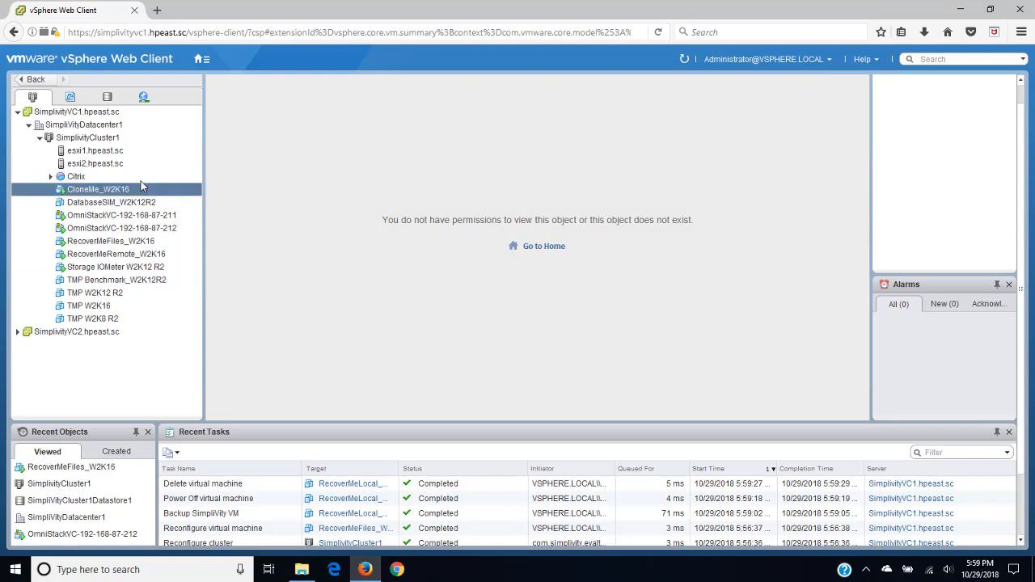
Search the HPE SimpliVity backups of SimplivityCluster1 with an additional filter of Type Equals Manual.
left_click(91, 138)
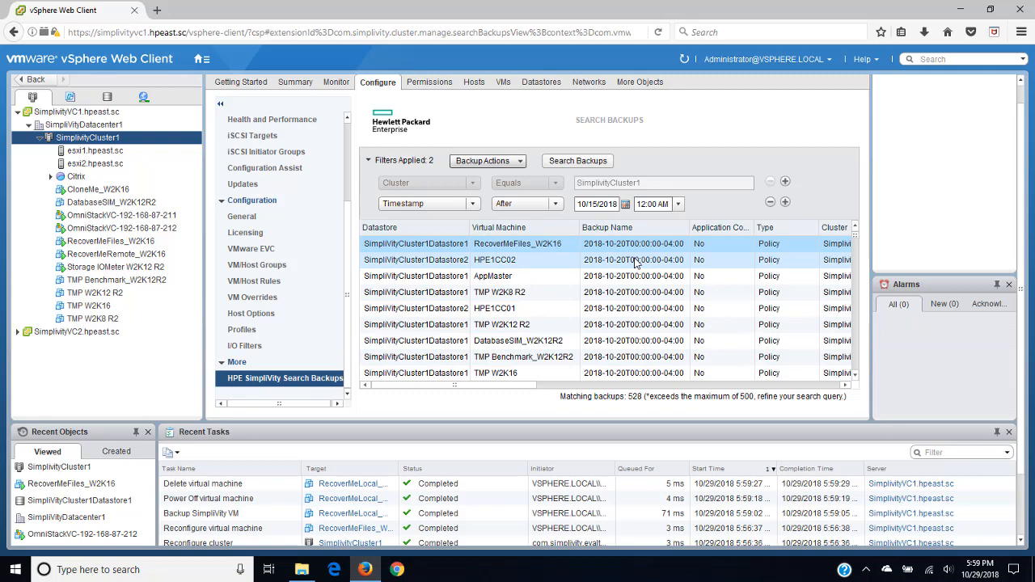
left_click(785, 203)
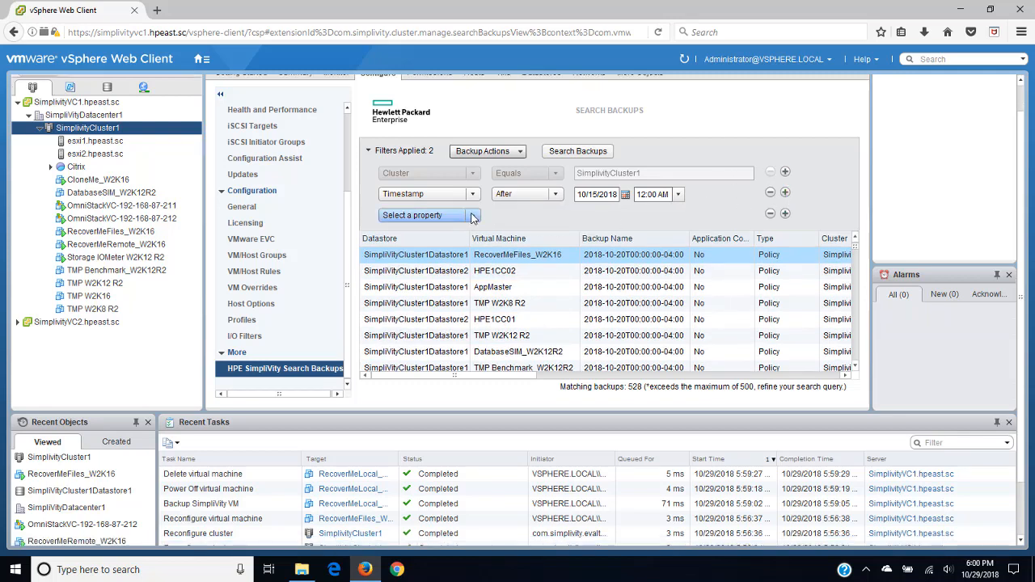
left_click(473, 217)
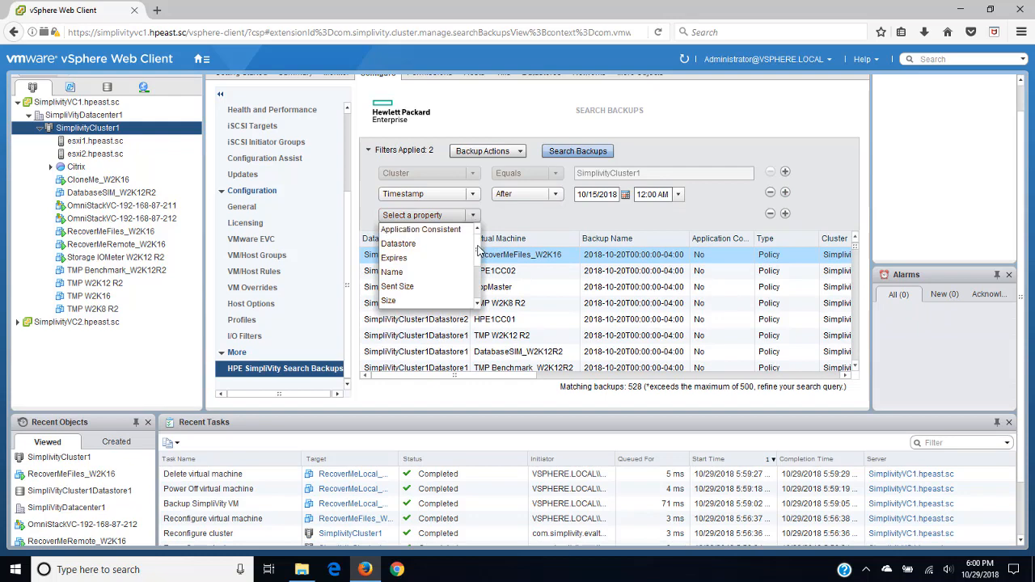
left_click_drag(478, 251, 479, 279)
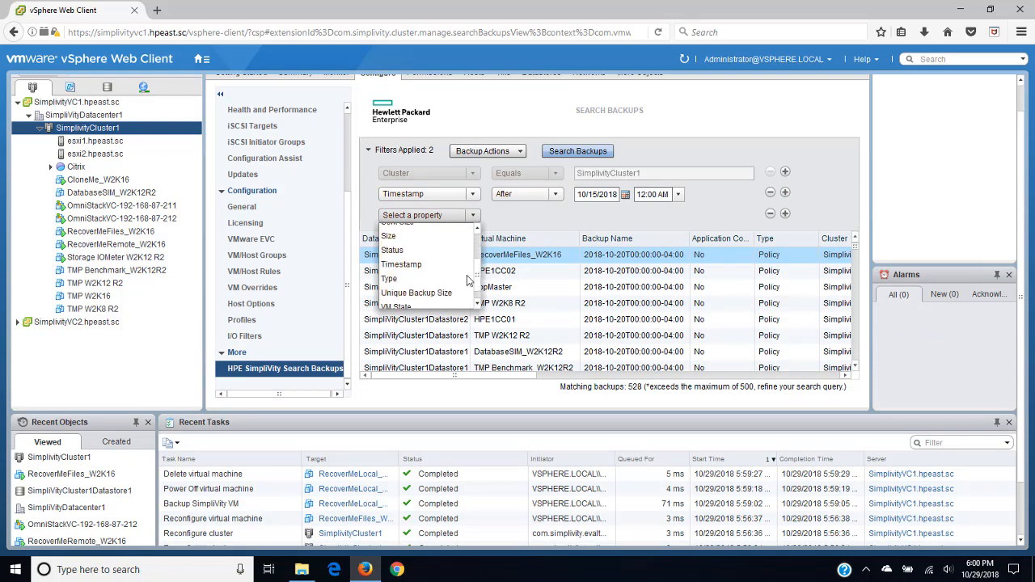
left_click(402, 281)
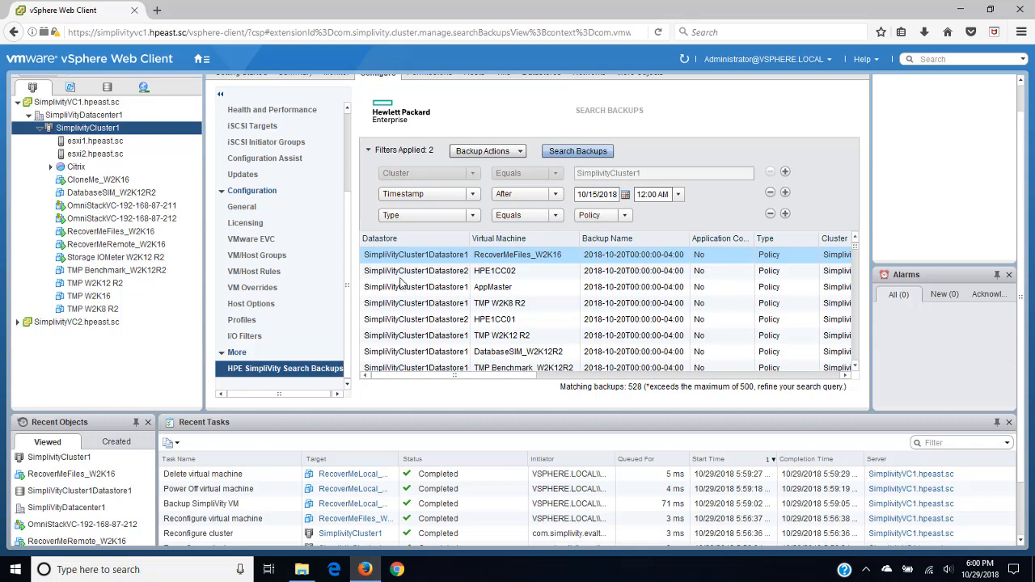
left_click(625, 217)
left_click(597, 244)
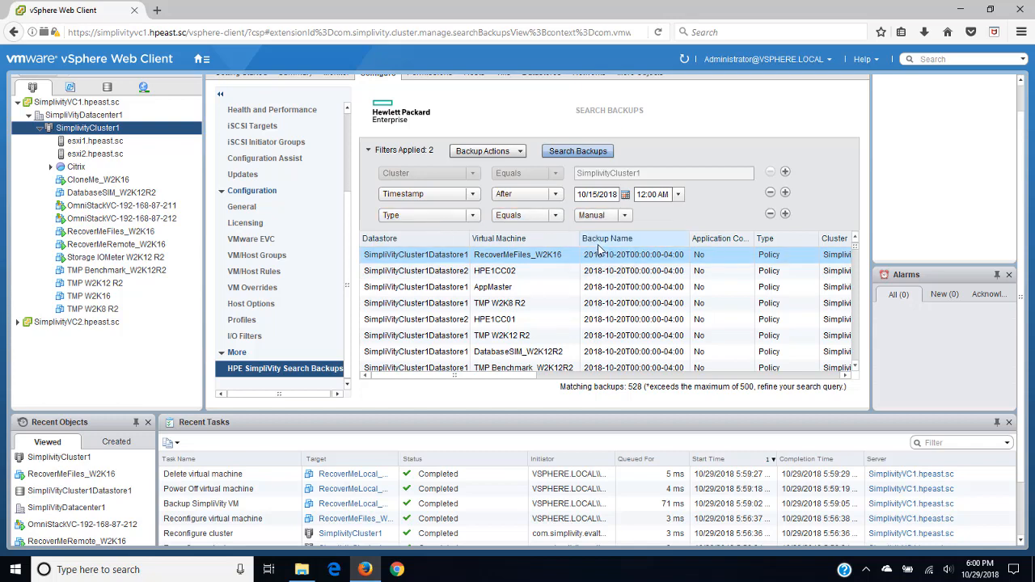
left_click(577, 152)
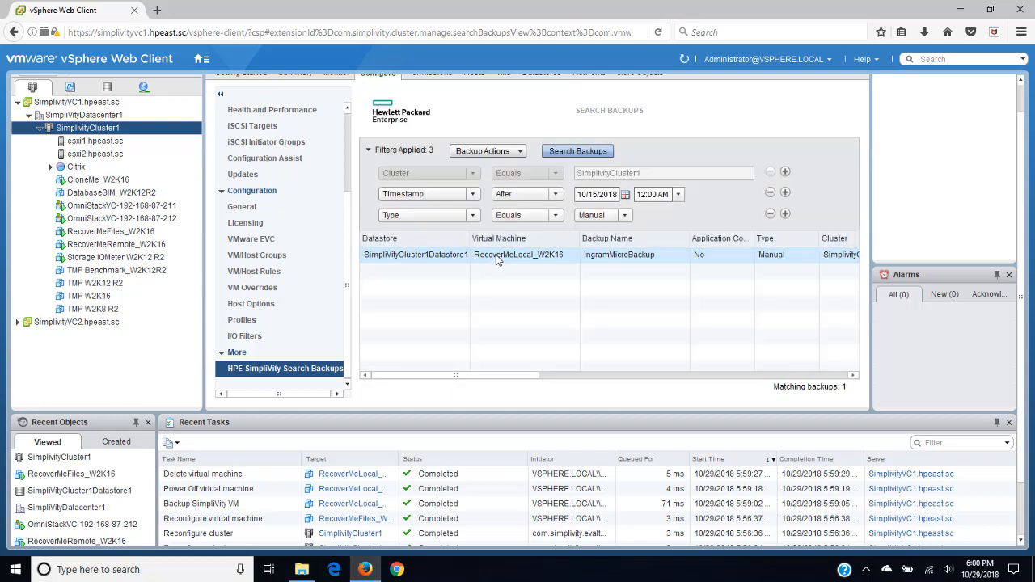
Restore IngramMicroBackup as a new virtual machine named RecoverMeLocal_W2K16 on SimpliVityCluster1Datastore1.
right_click(497, 259)
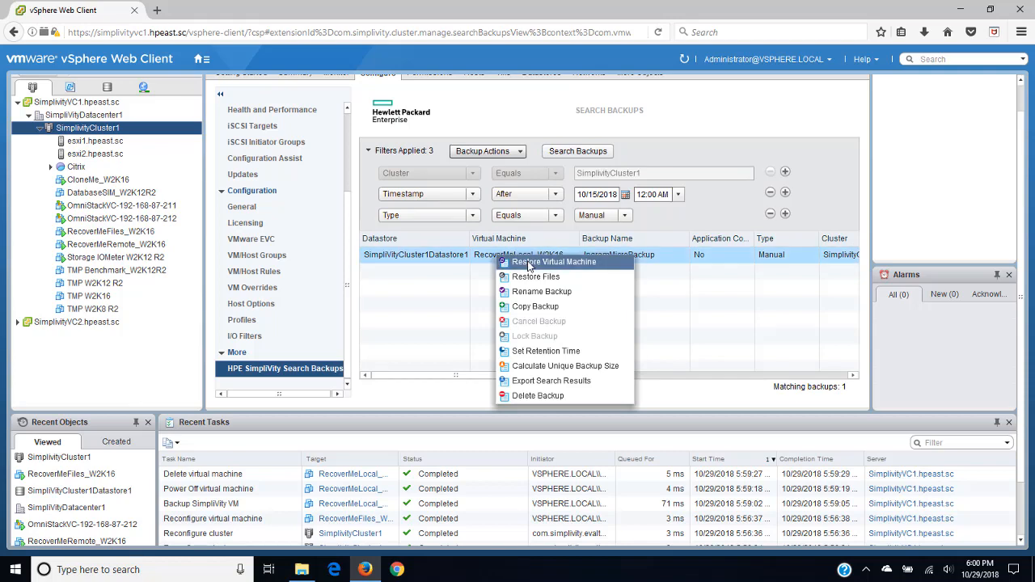
left_click(527, 263)
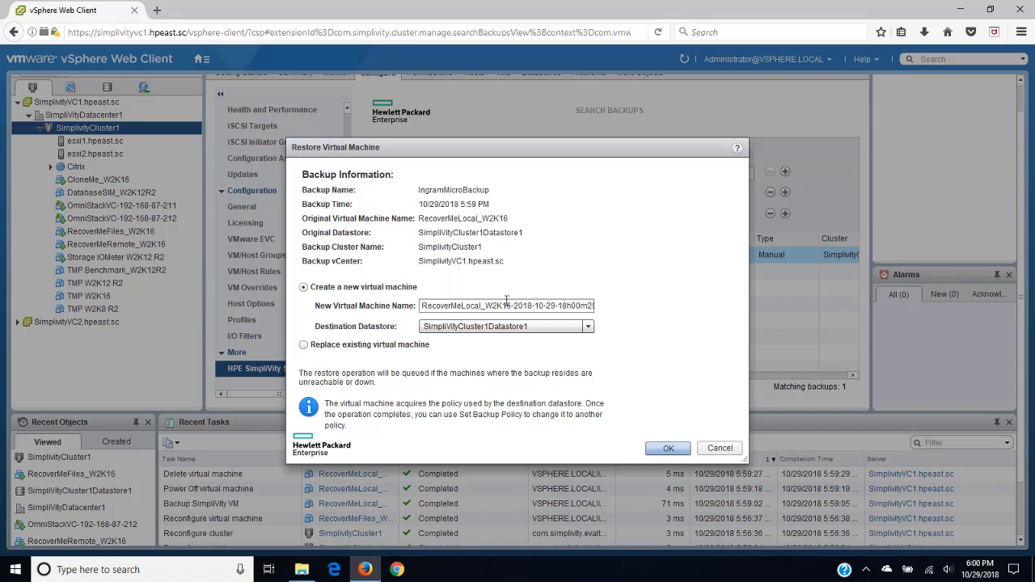
left_click_drag(512, 306, 628, 295)
key("BackSpace")
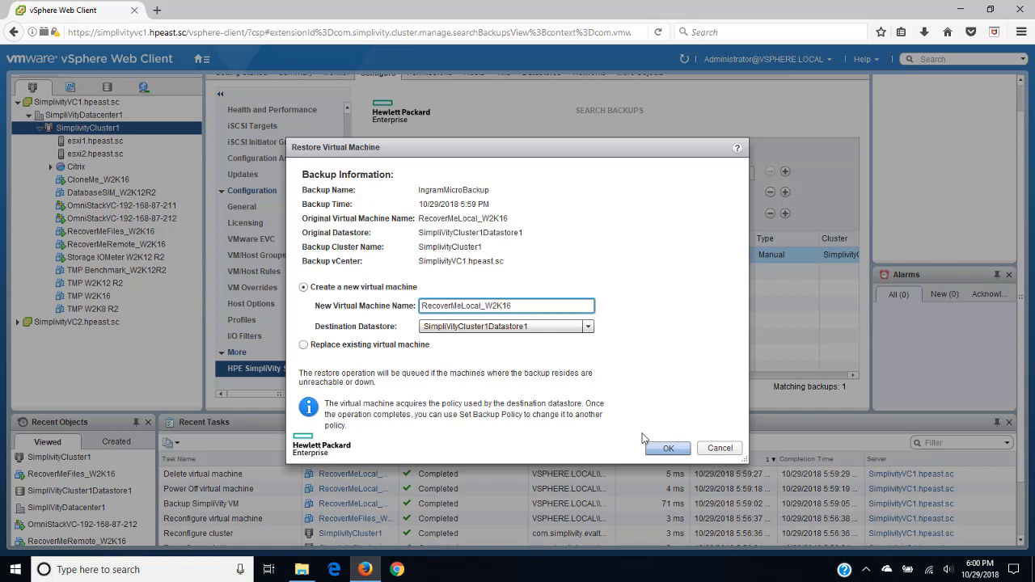
left_click(669, 450)
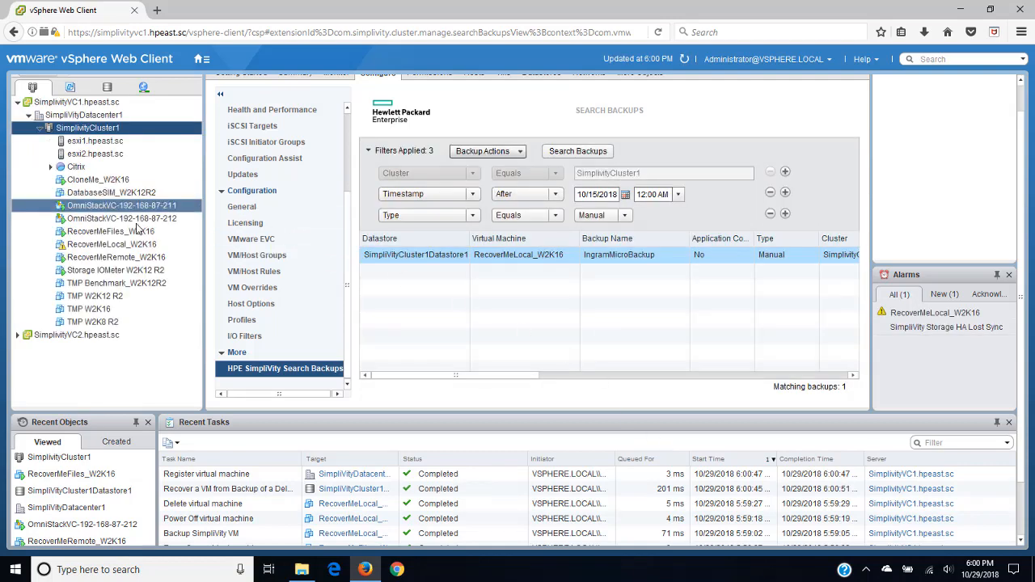
Reset the SimpliVity Storage HA Lost Sync alarm of the restored RecoverMeLocal_W2K16 to green and power the virtual machine on.
left_click(90, 246)
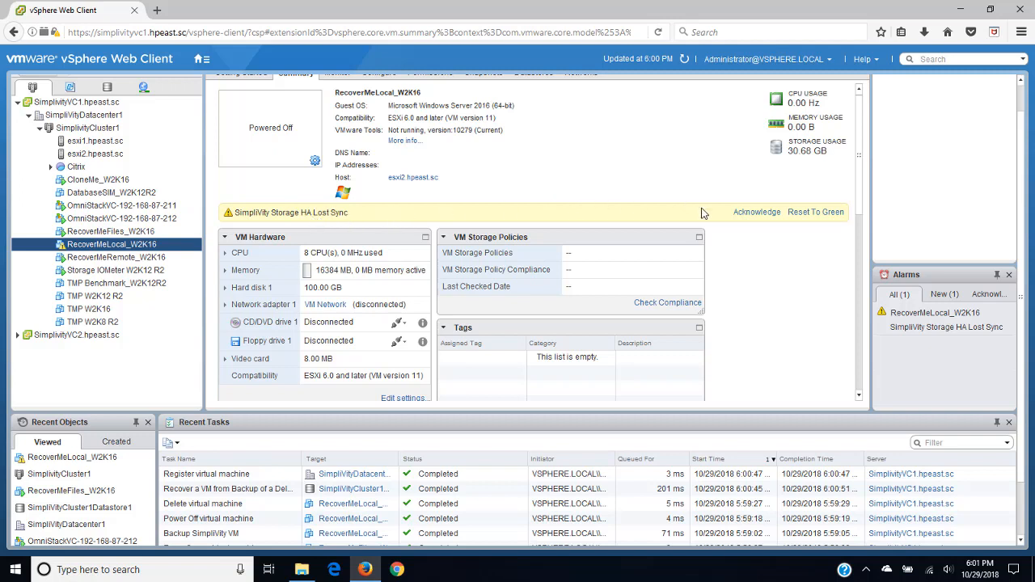
left_click(816, 213)
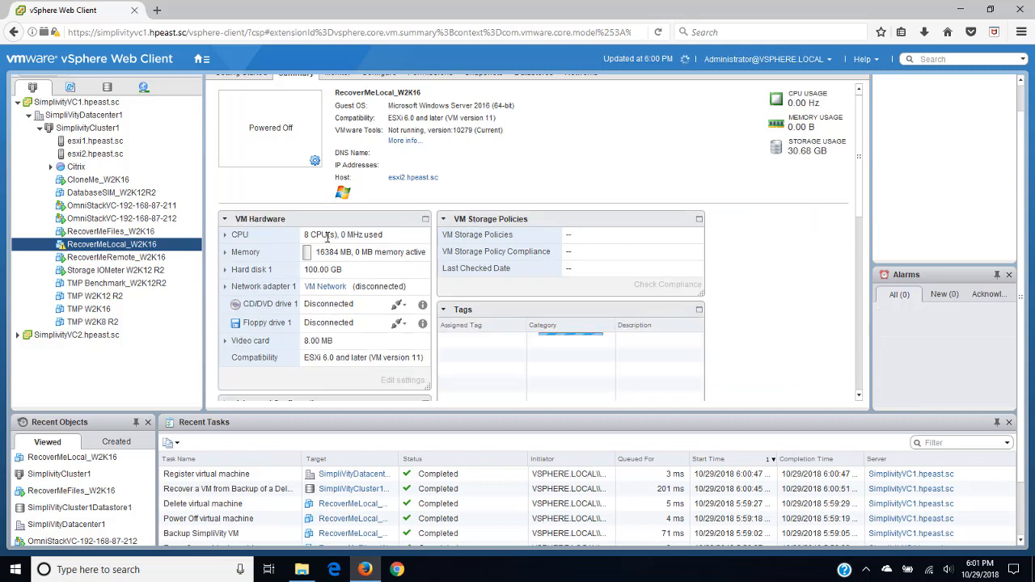
right_click(132, 244)
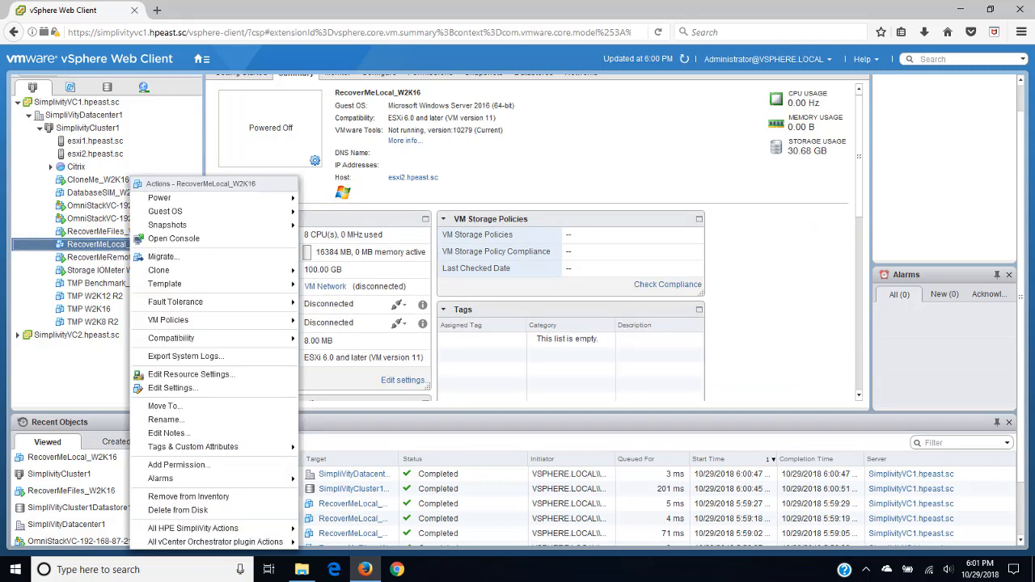
mouse_move(174, 203)
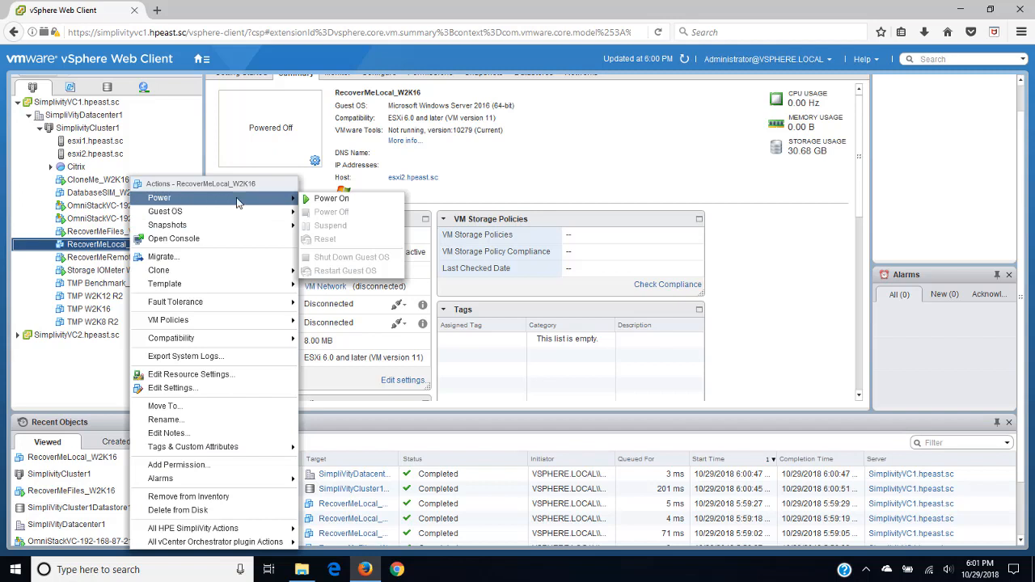
left_click(327, 202)
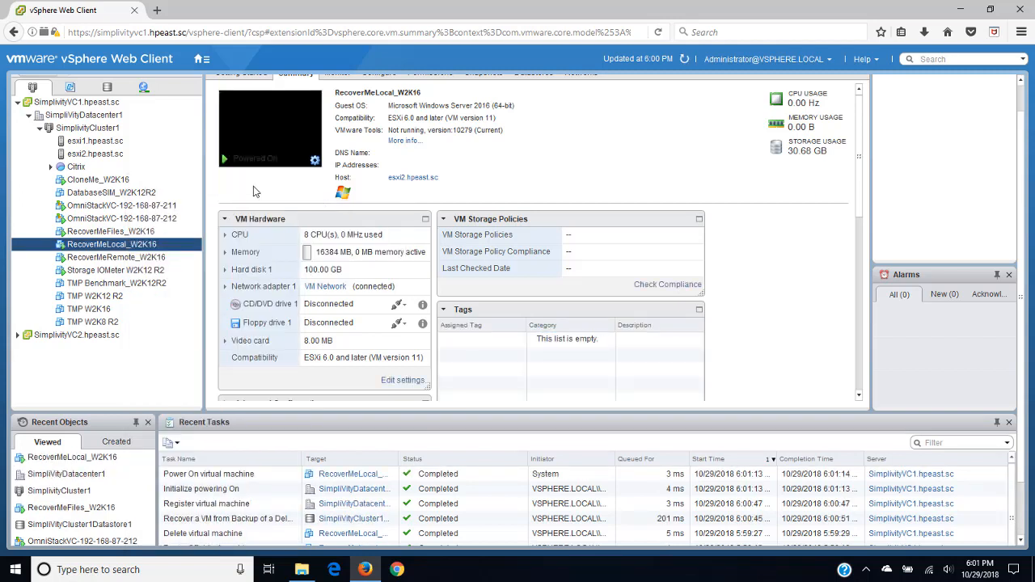
Open the console of RecoverMeLocal_W2K16 and sign in to Windows with the administrator account password.
left_click(267, 131)
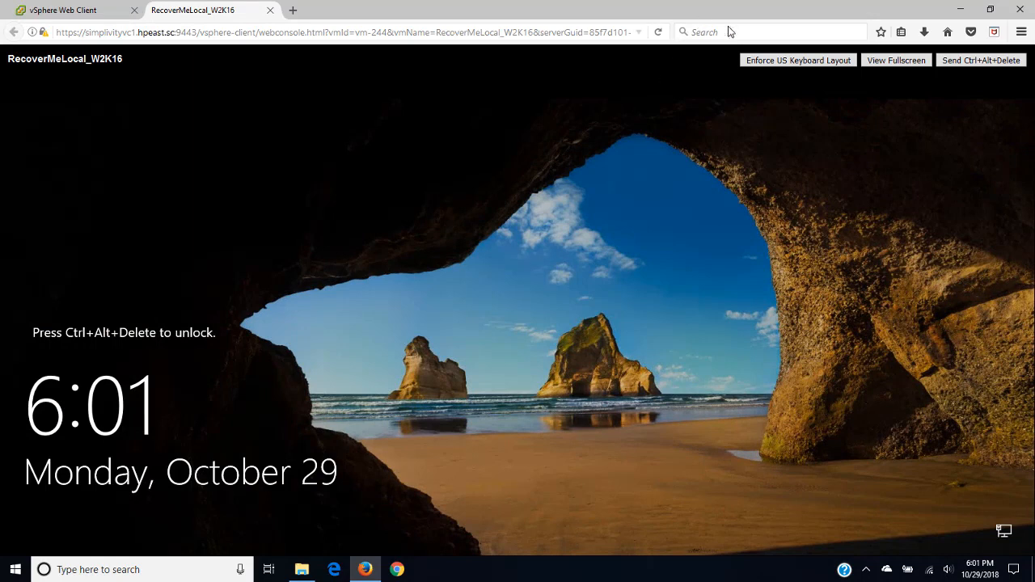
left_click(964, 63)
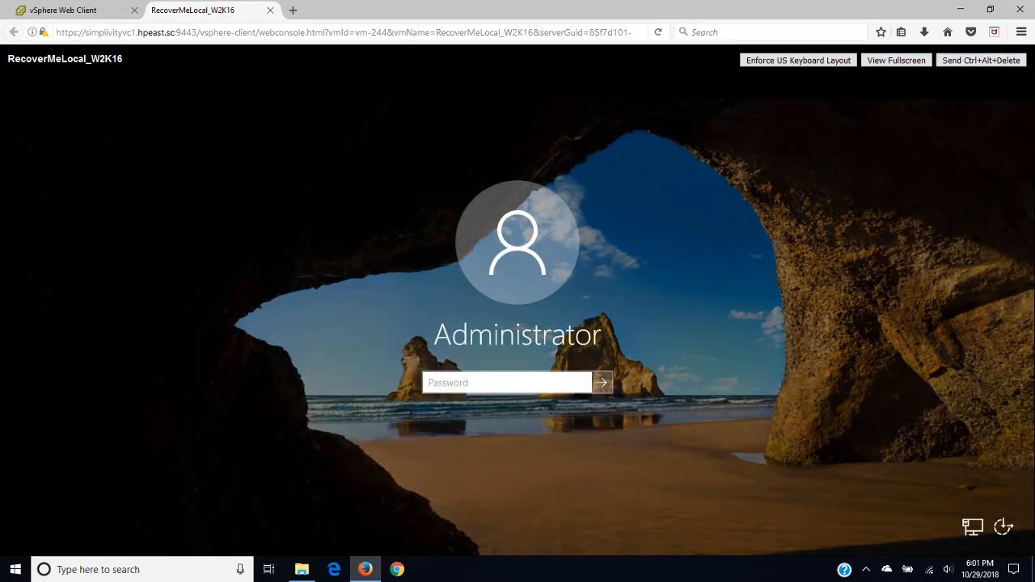
left_click(442, 389)
type("••")
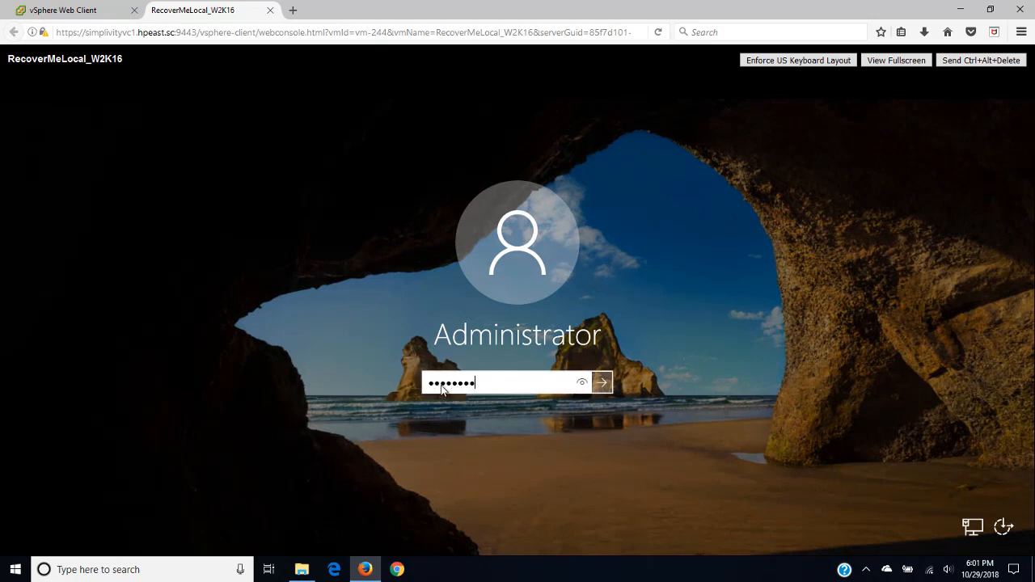
key("Return")
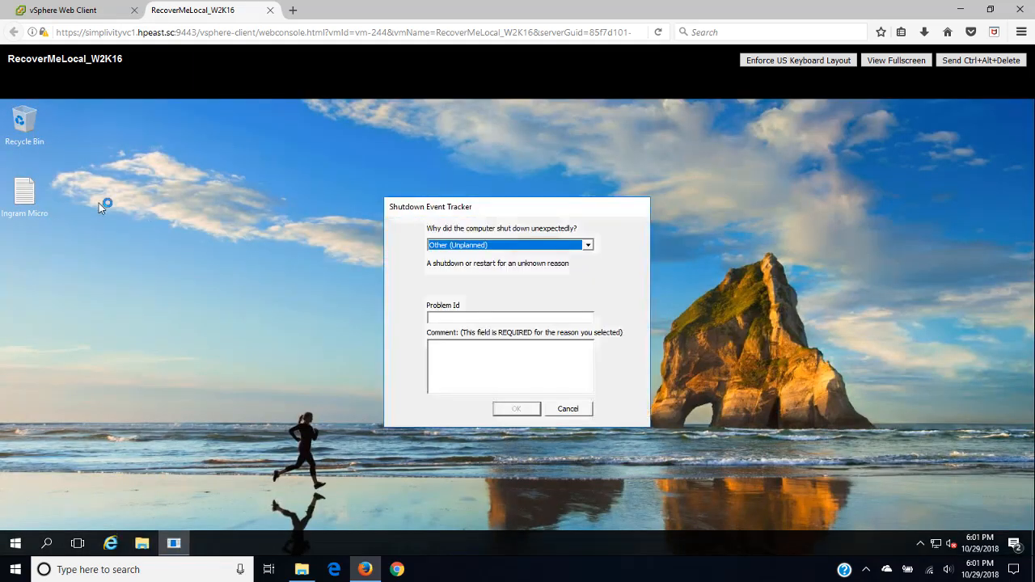
Check the text of the Ingram Micro document on the restored virtual machine's desktop, and close the document and the console.
double_click(24, 194)
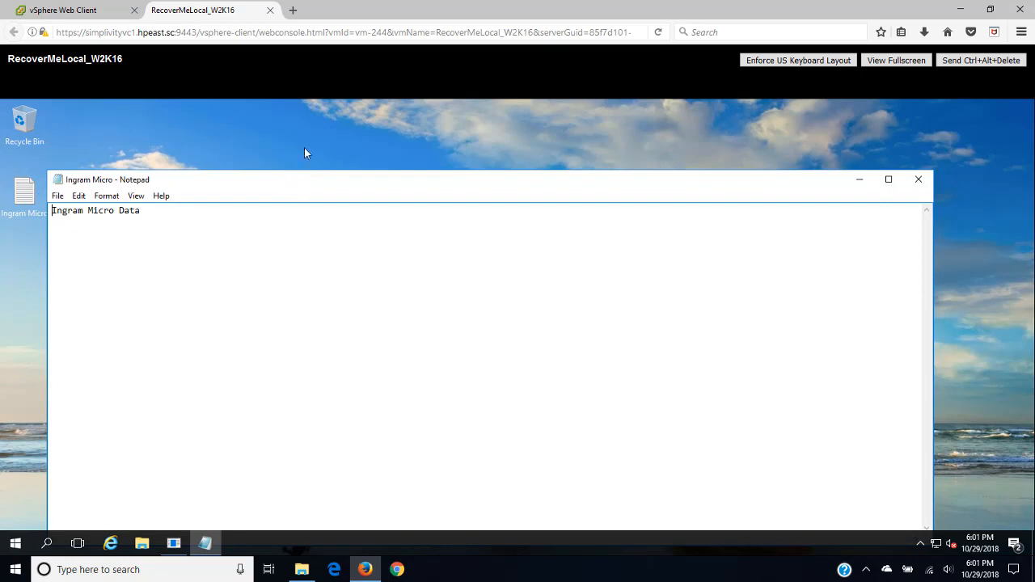
left_click(898, 120)
left_click(517, 408)
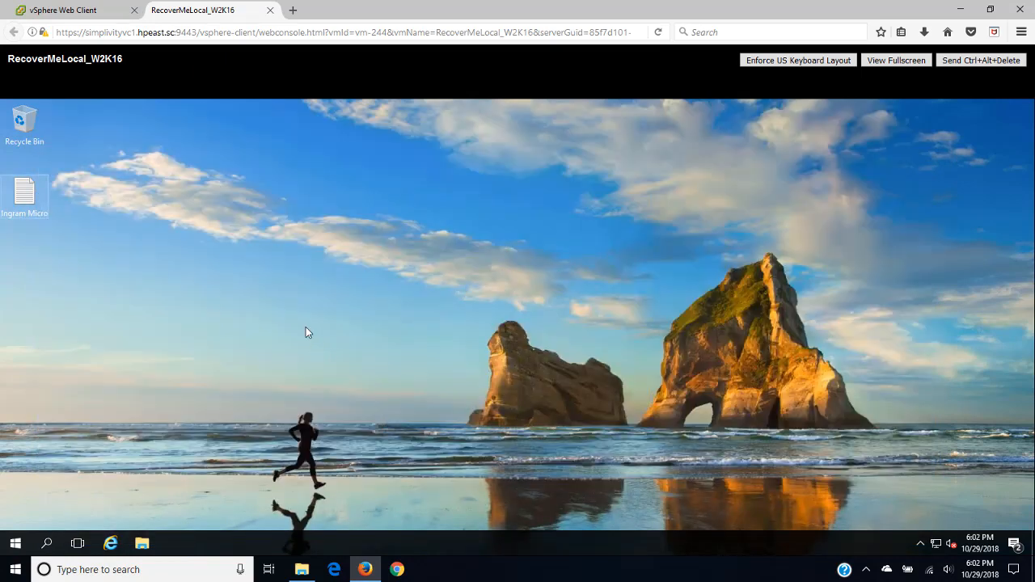
left_click(270, 10)
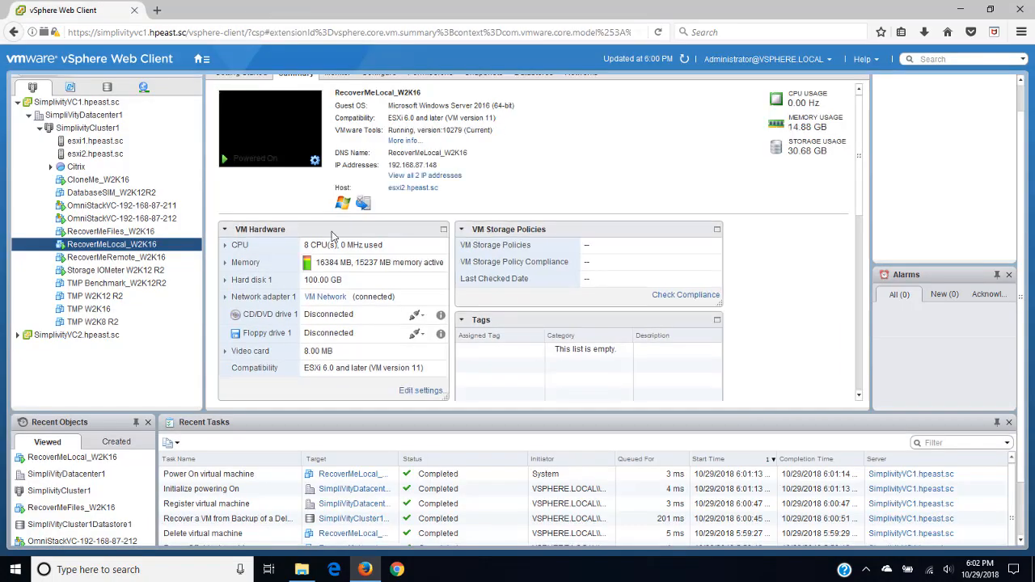
Examine the HPE SimpliVity logical and physical capacity, efficiency and savings of SimplivityCluster1.
left_click(135, 232)
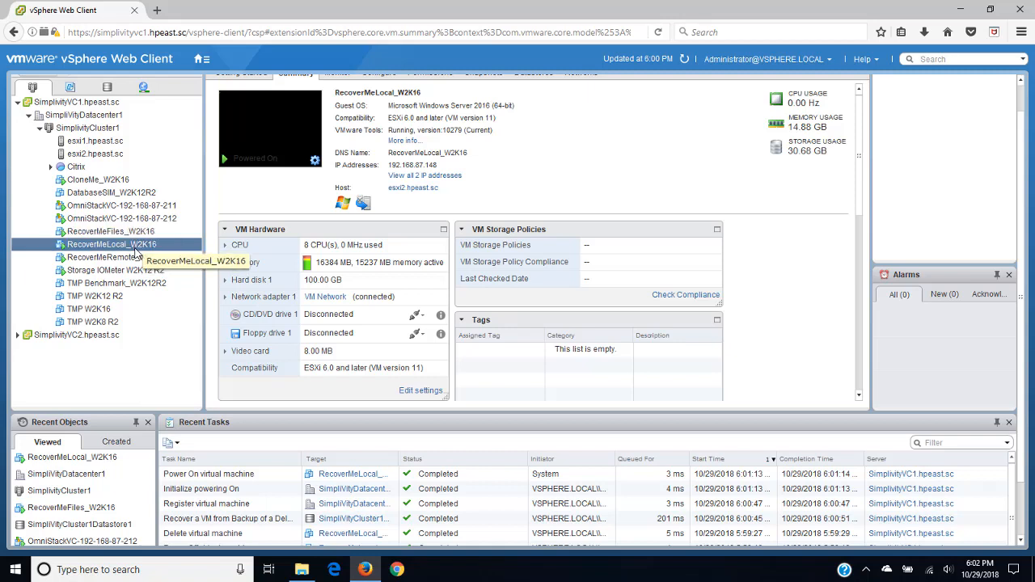
left_click(135, 249)
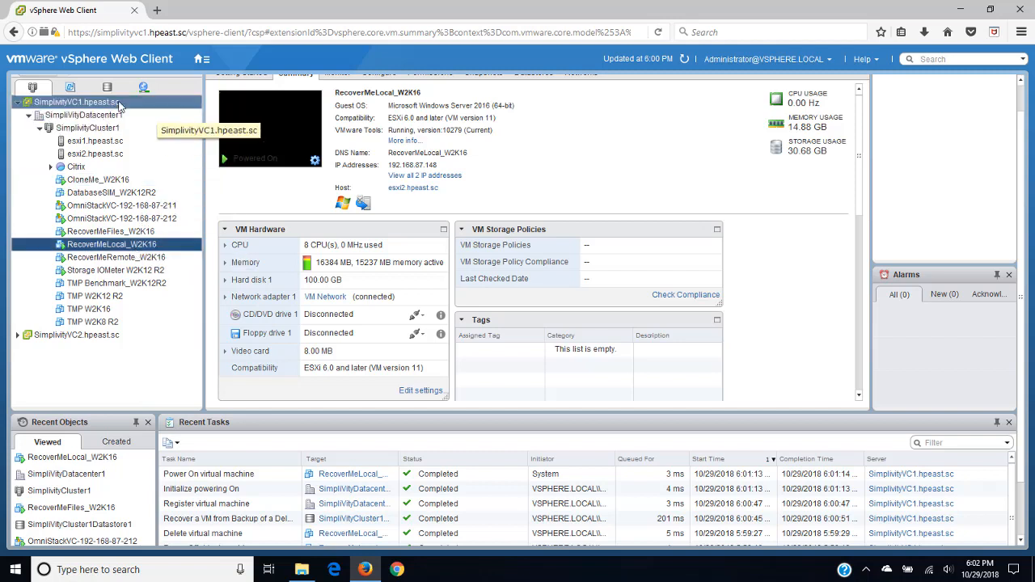
left_click(87, 132)
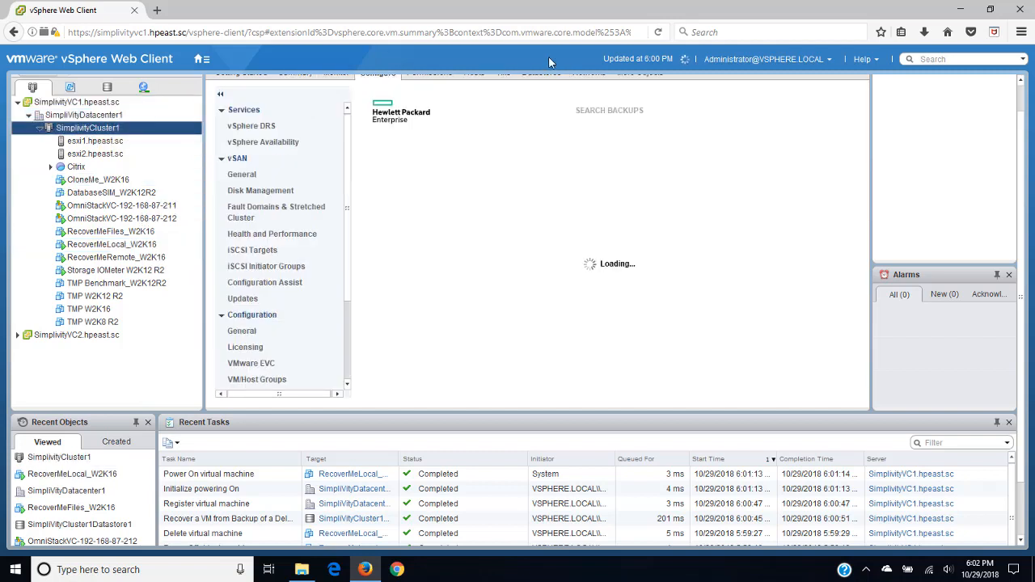
scroll(1027, 129, "up", 2)
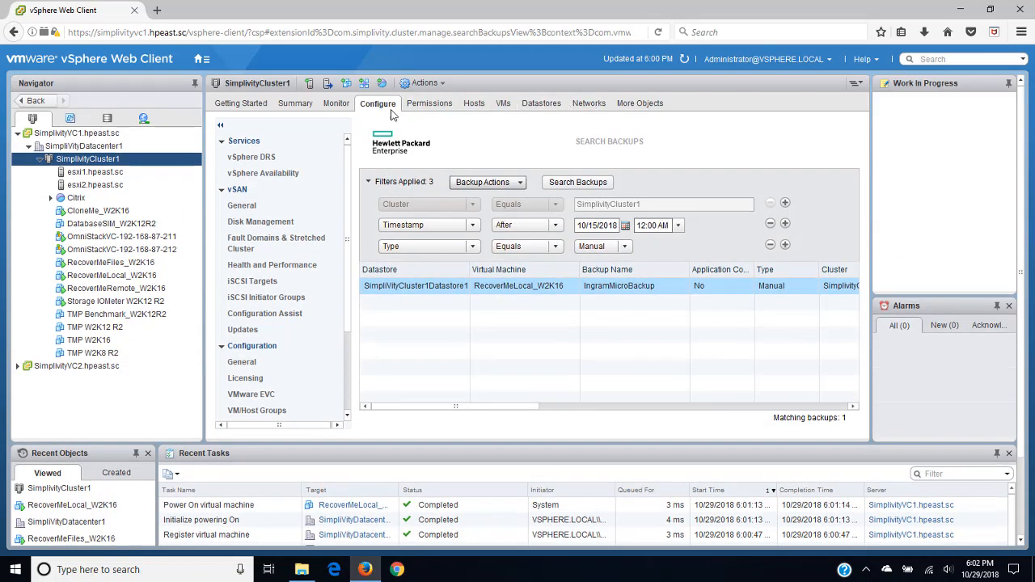
left_click(337, 104)
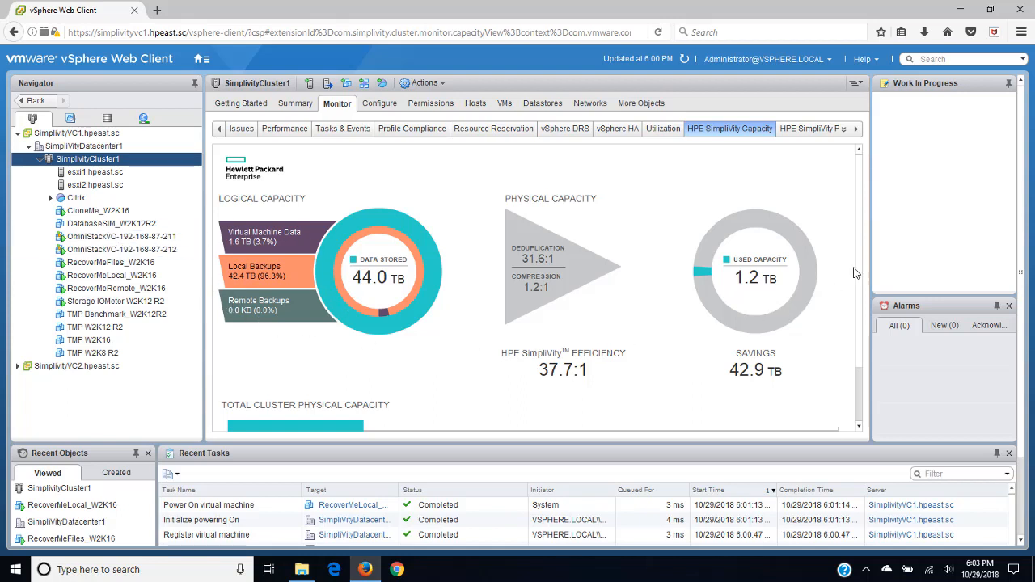
scroll(861, 291, "down", 2)
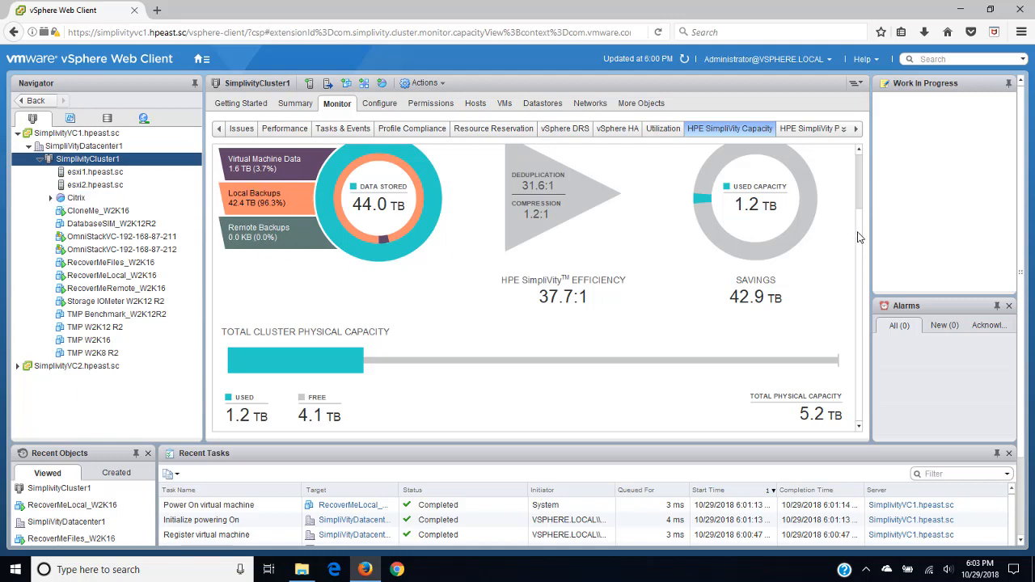
scroll(860, 237, "up", 2)
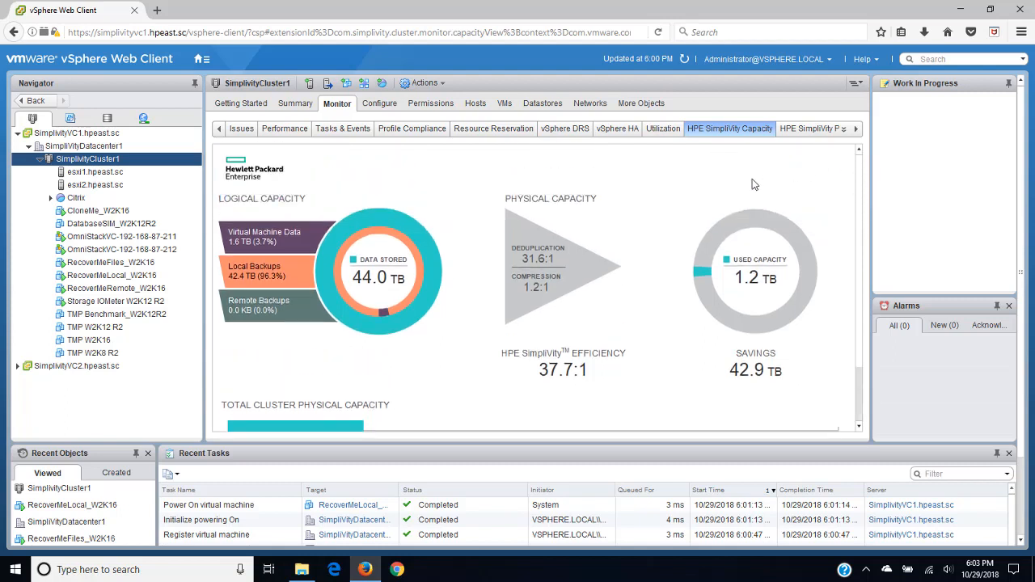